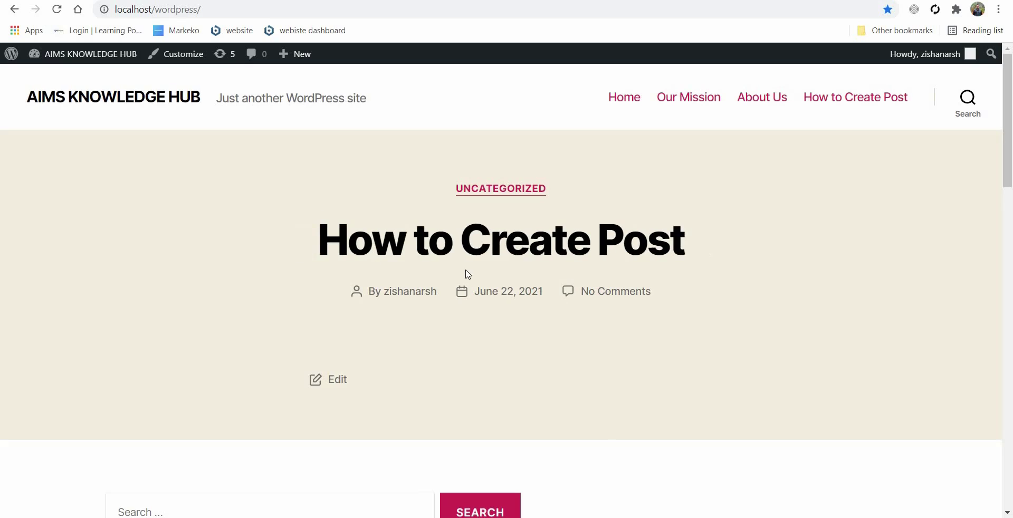
Look over the site's front page and the overview boxes on the WordPress admin dashboard.
scroll(466, 274, "down", 10)
scroll(464, 285, "up", 10)
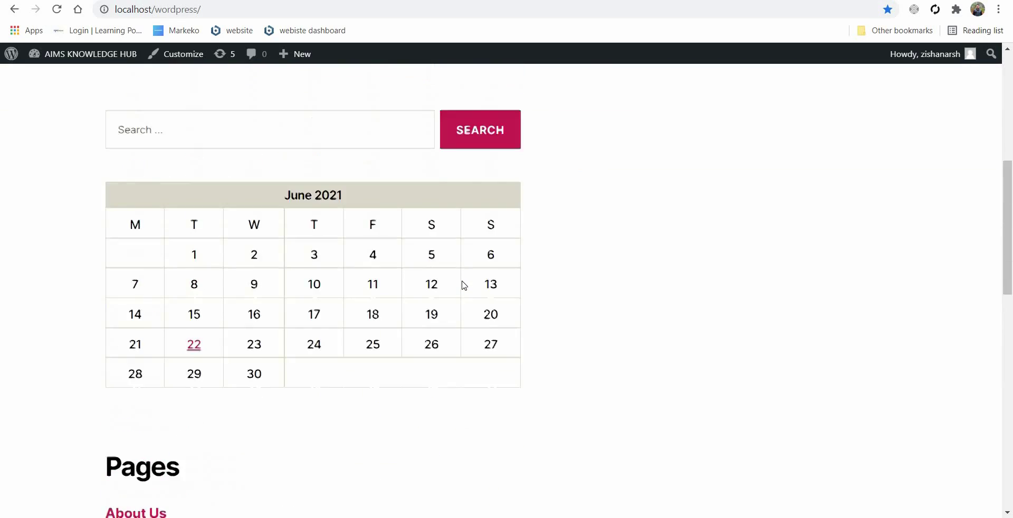
scroll(333, 293, "up", 1)
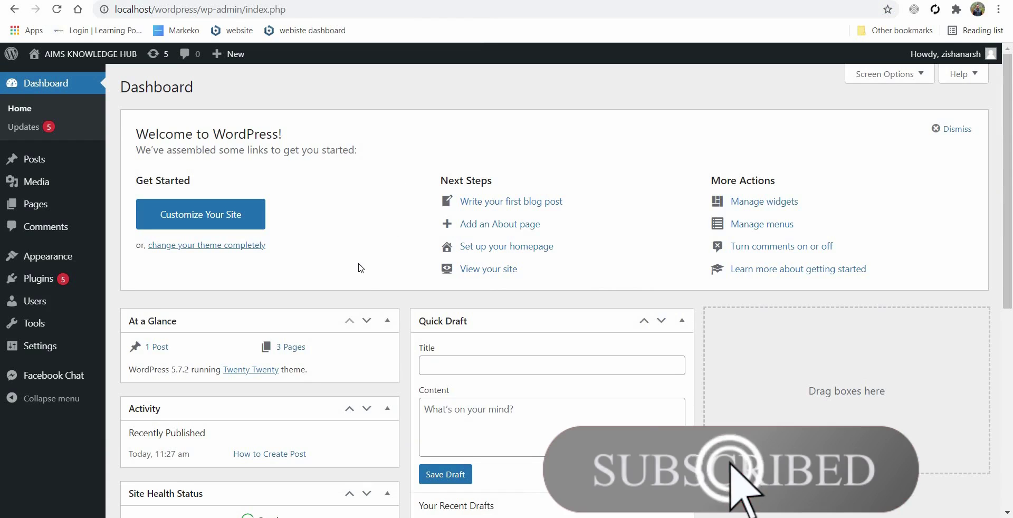
scroll(422, 267, "down", 5)
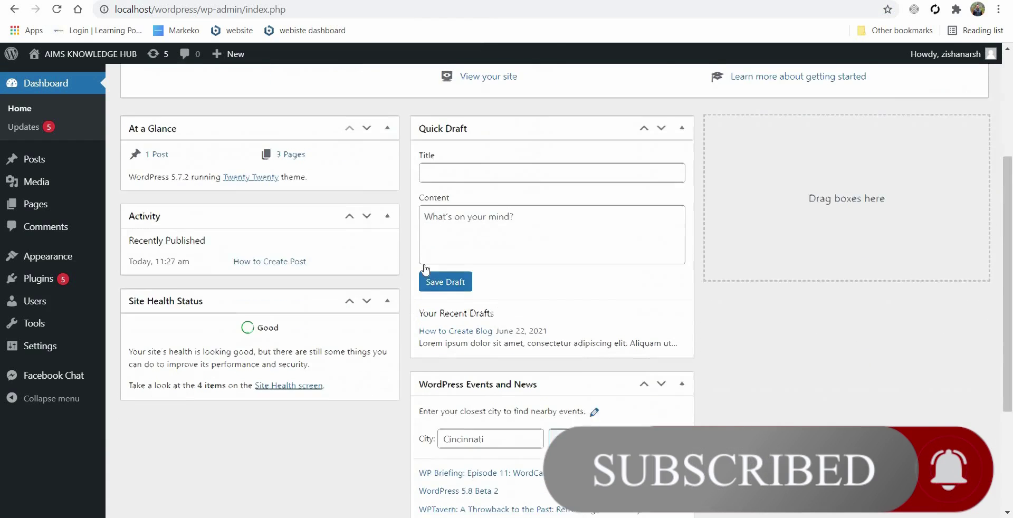
scroll(422, 266, "down", 3)
scroll(411, 259, "up", 8)
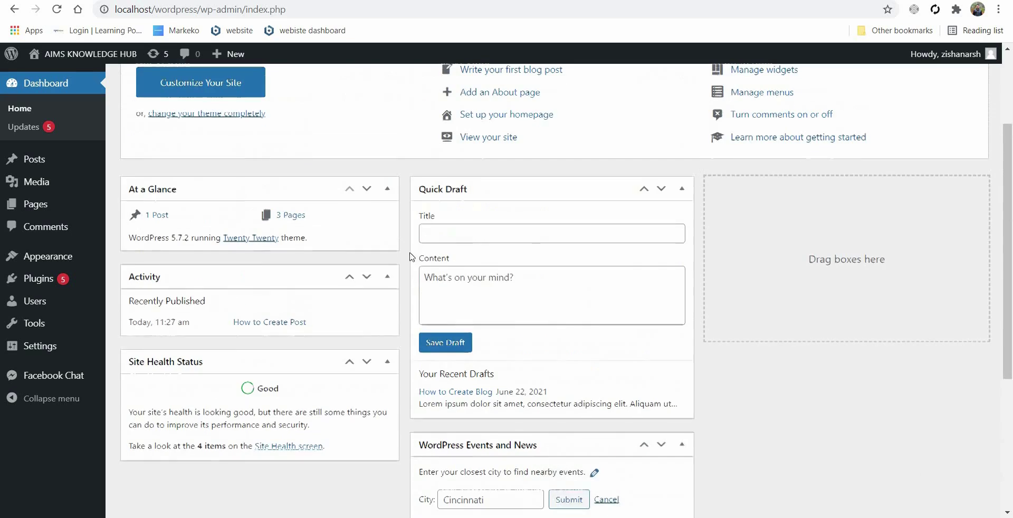
scroll(397, 252, "down", 1)
scroll(389, 253, "up", 2)
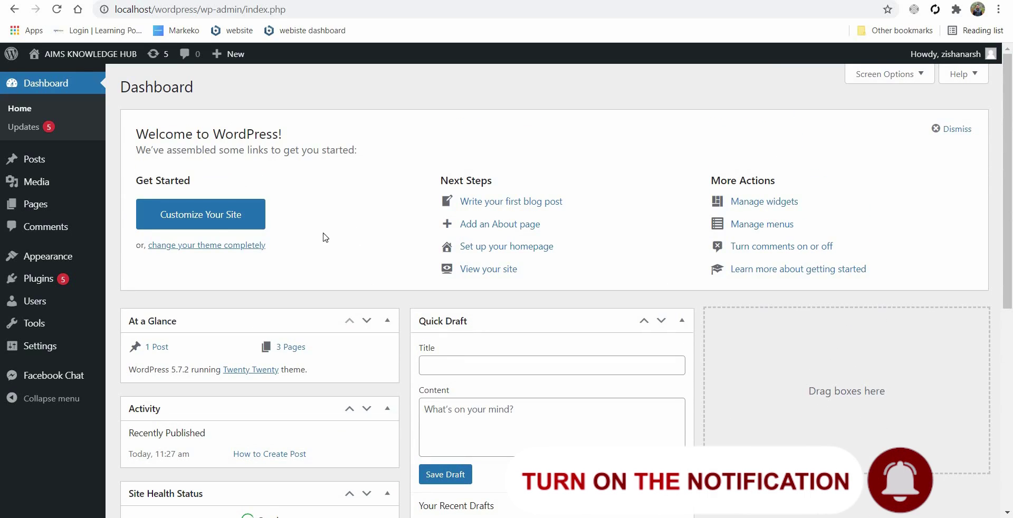
Go from the installed plugins to adding a new one and search the plugin directory for "brizy".
mouse_move(39, 288)
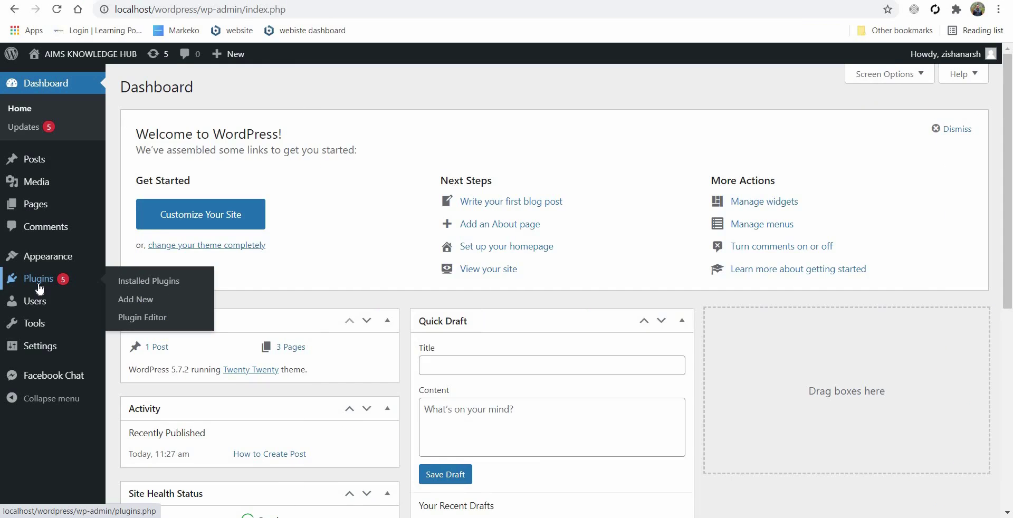
left_click(156, 283)
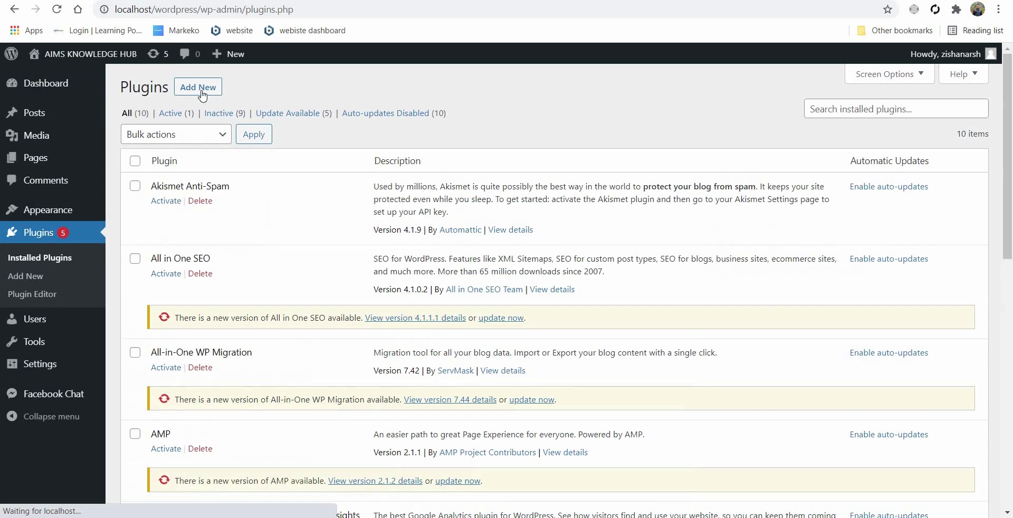
left_click(203, 86)
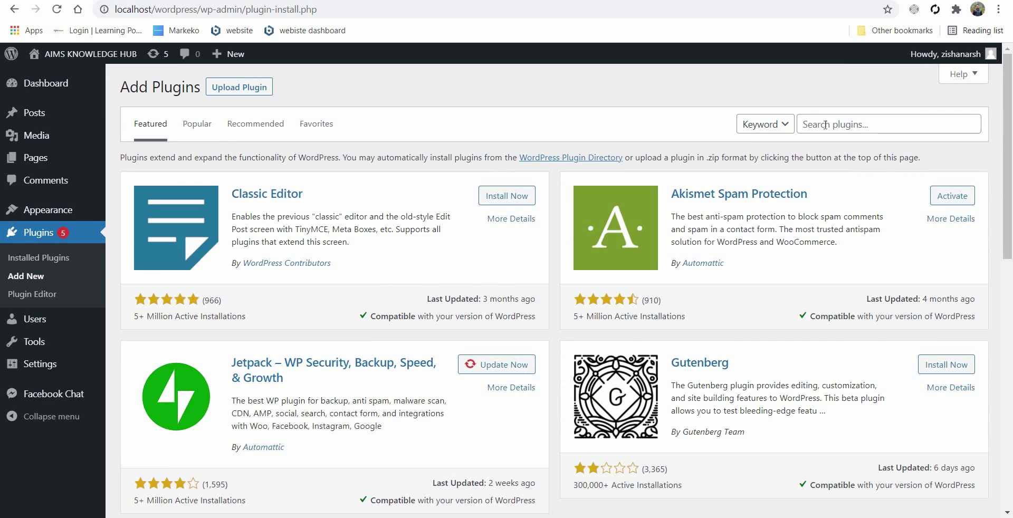
left_click(825, 125)
type("b")
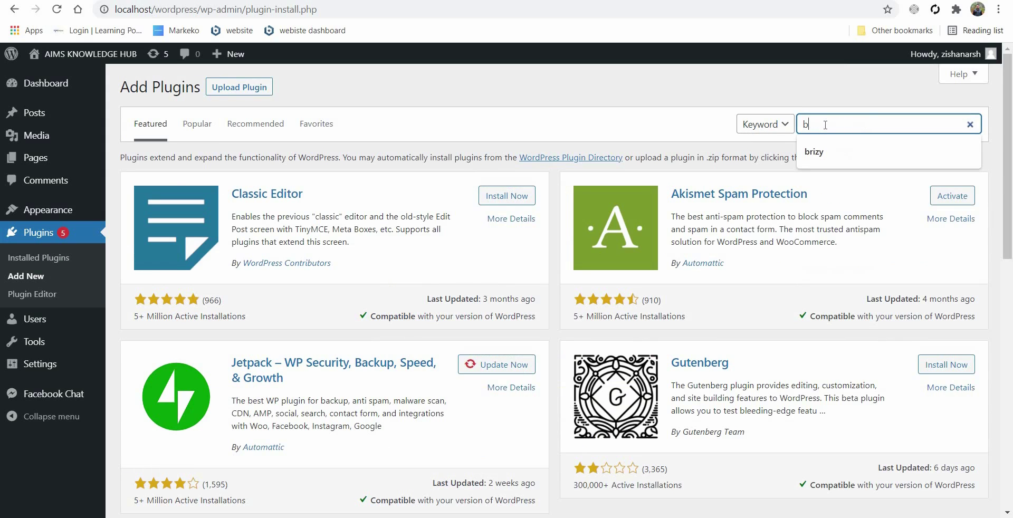
type("rizy")
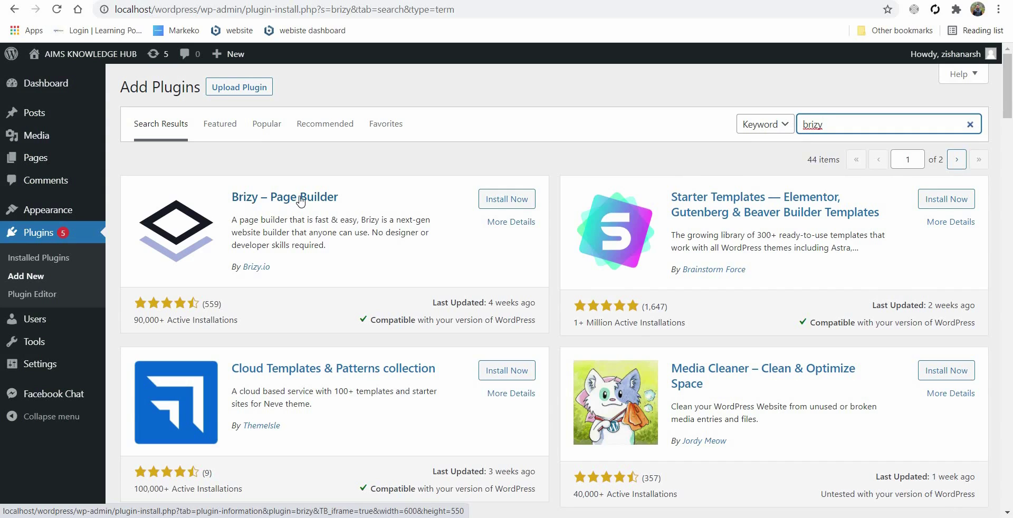
Install and activate the Brizy – Page Builder plugin, then check its entry among the installed plugins.
left_click(507, 199)
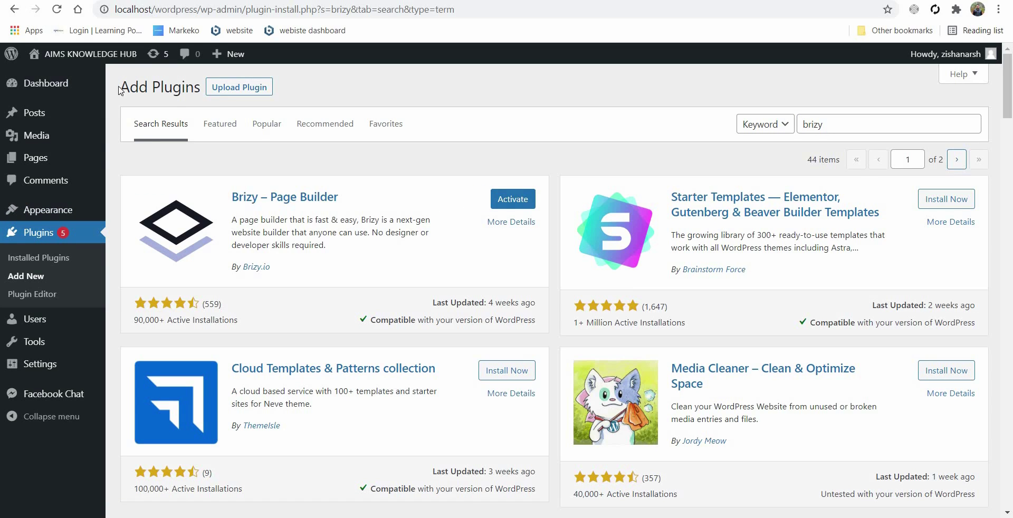
left_click(519, 200)
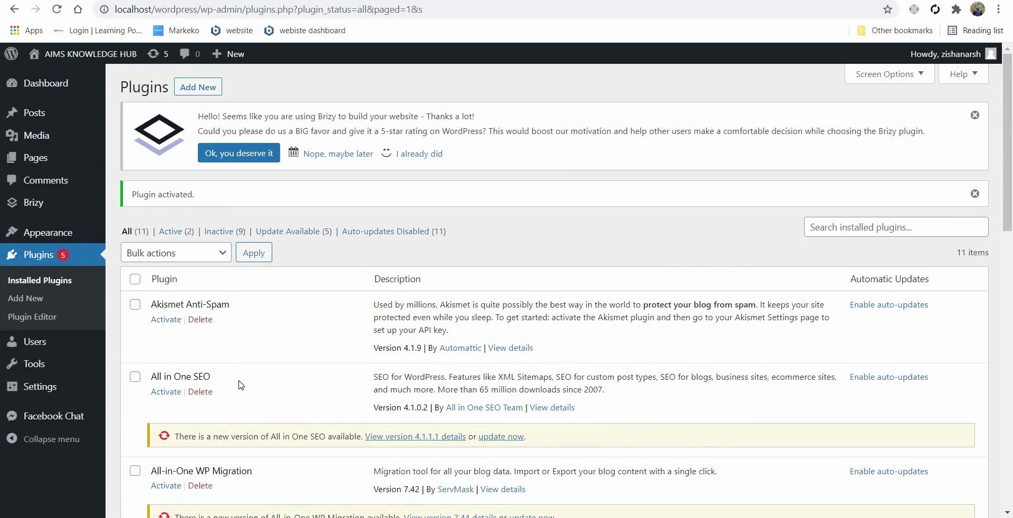
scroll(239, 385, "down", 2)
scroll(238, 384, "down", 5)
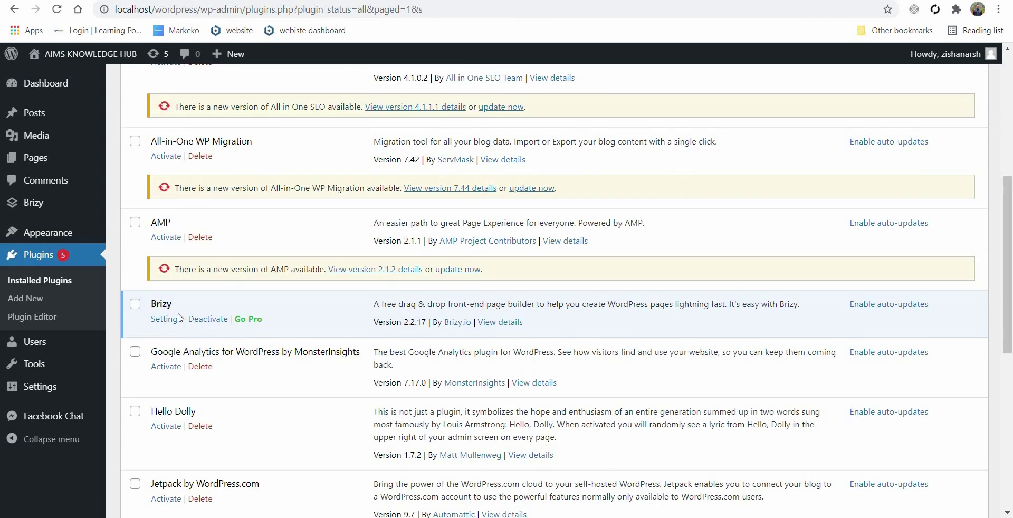
scroll(178, 317, "up", 3)
Find the Home page among the site's pages and open it in the Brizy editor.
mouse_move(51, 91)
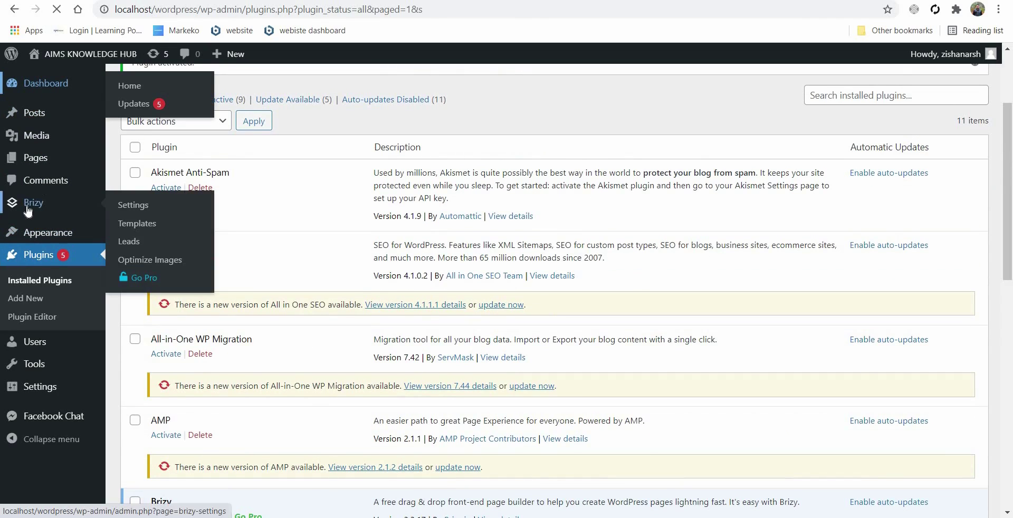
mouse_move(38, 159)
left_click(120, 160)
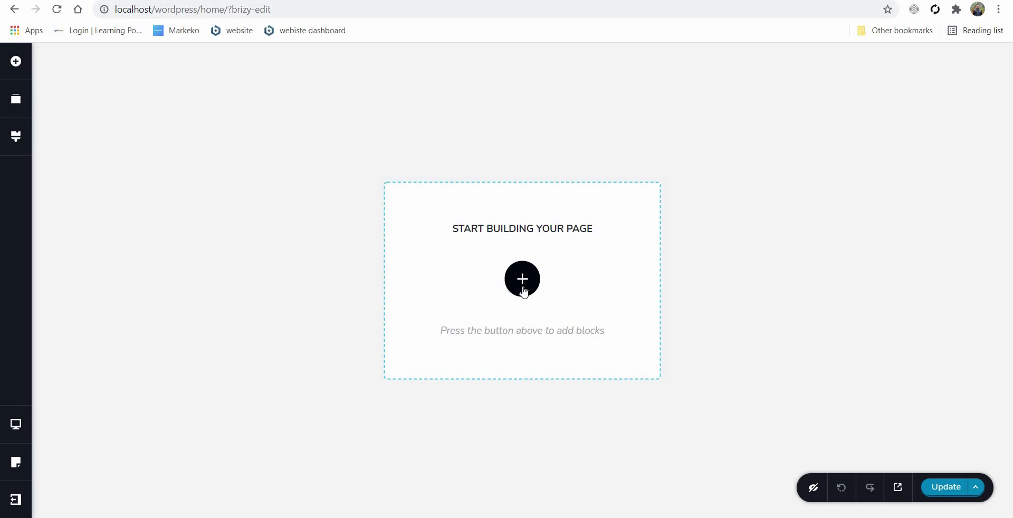
Browse the Kit #2 light blocks and add the "Education costs money. But then so does ignorance" block to the empty page.
left_click(522, 279)
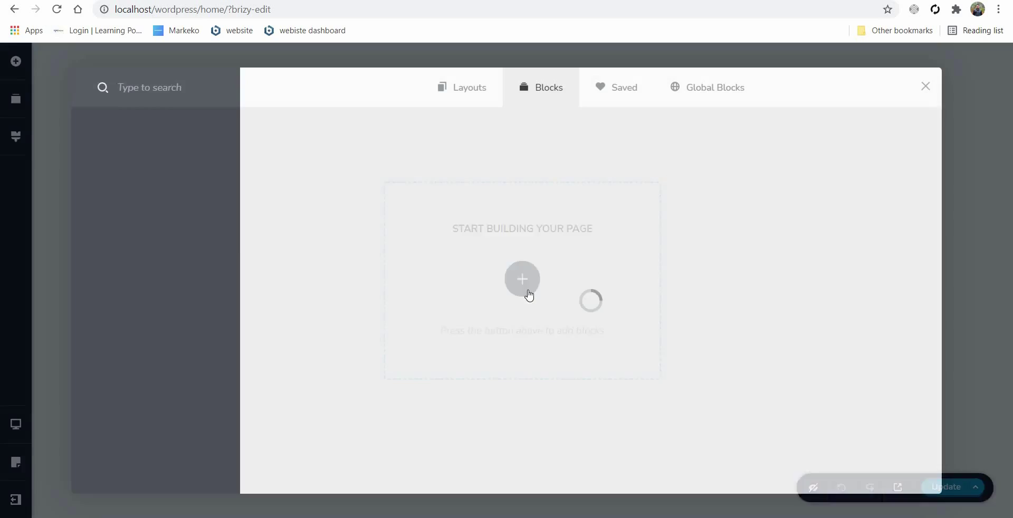
scroll(659, 222, "down", 1)
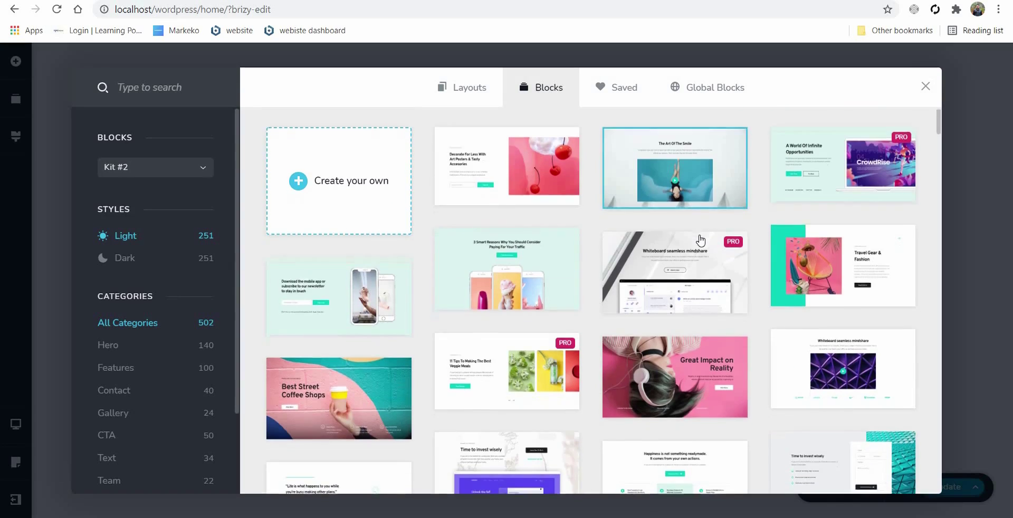
scroll(481, 253, "up", 1)
scroll(482, 252, "down", 4)
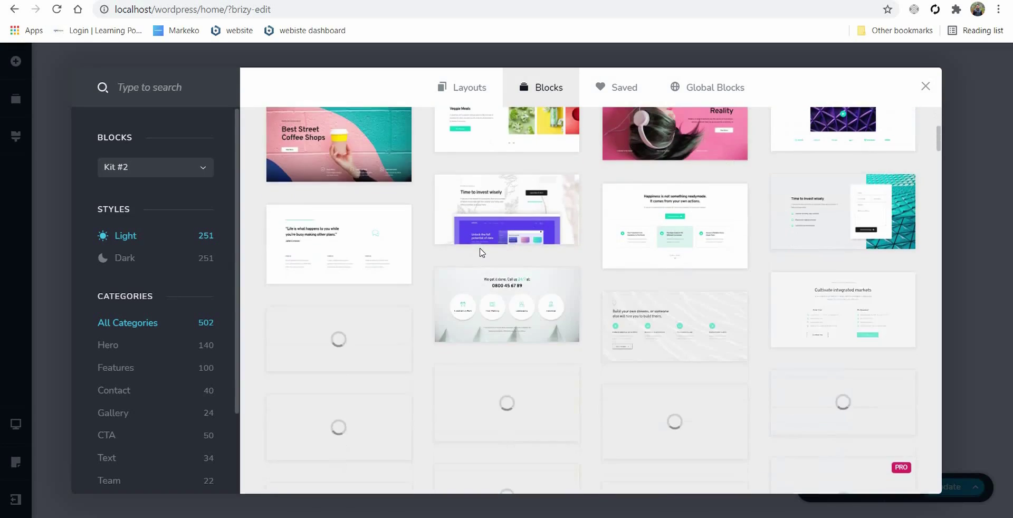
scroll(480, 253, "up", 4)
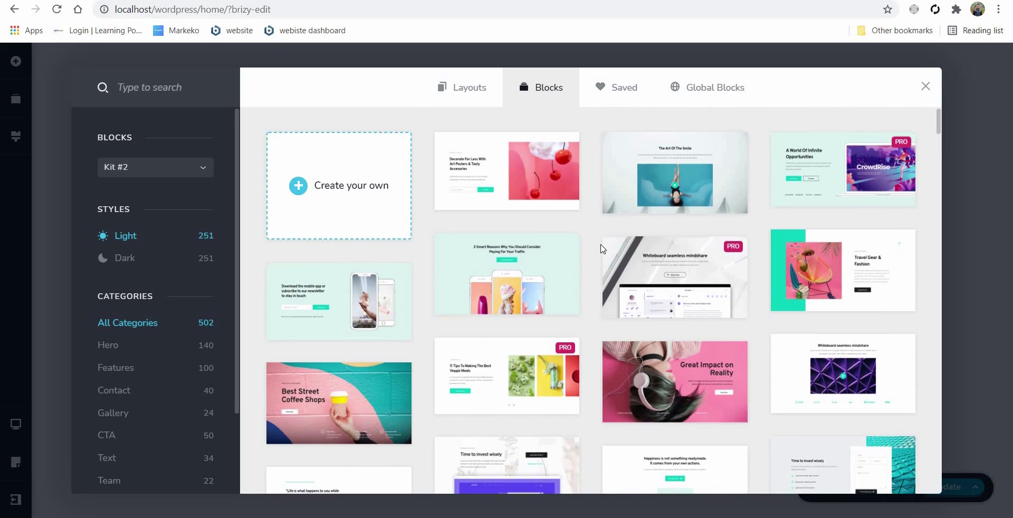
scroll(601, 250, "down", 5)
scroll(357, 272, "up", 1)
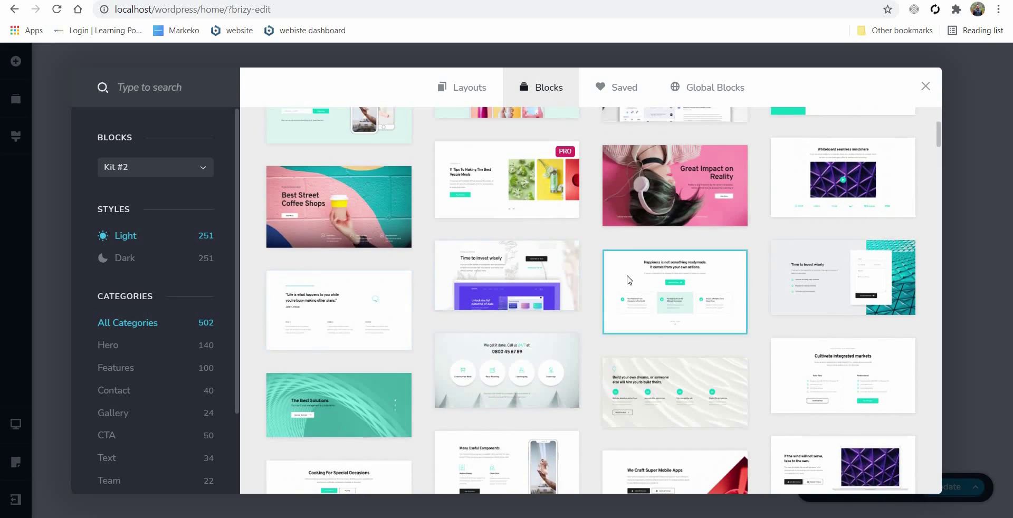
scroll(625, 259, "up", 3)
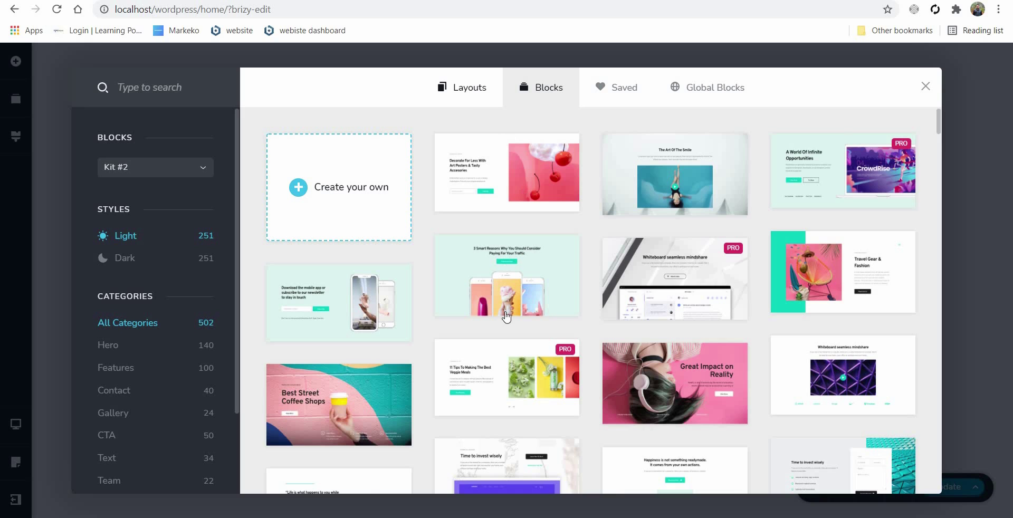
scroll(507, 314, "down", 7)
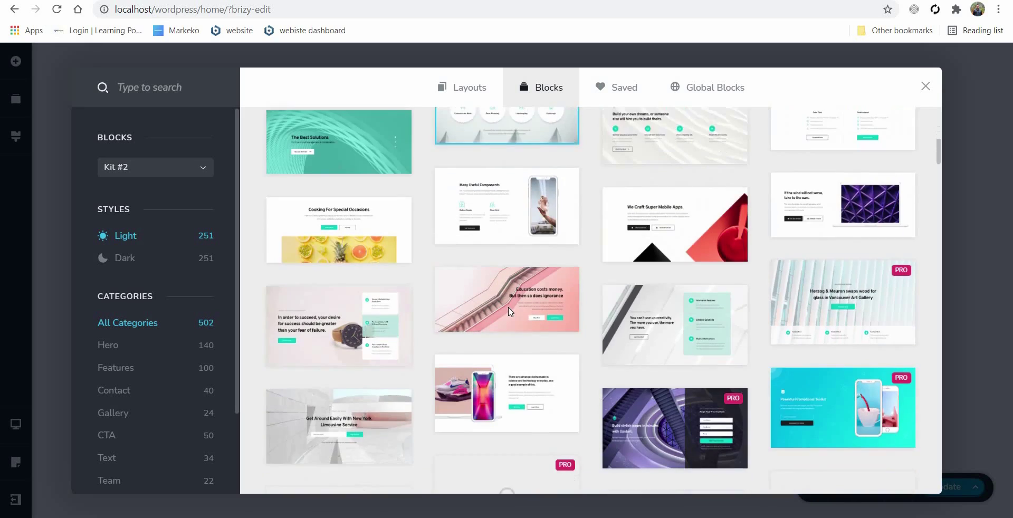
scroll(509, 311, "down", 4)
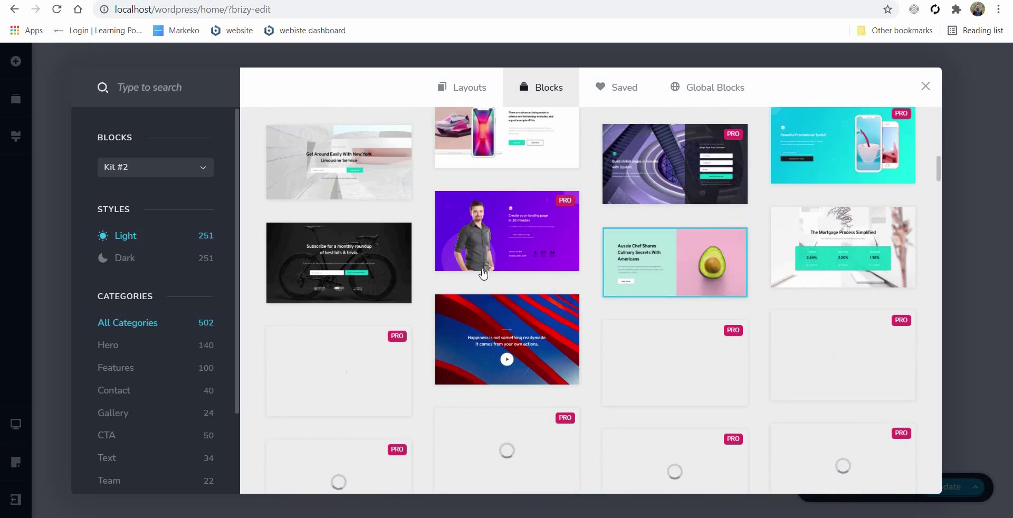
scroll(552, 282, "up", 2)
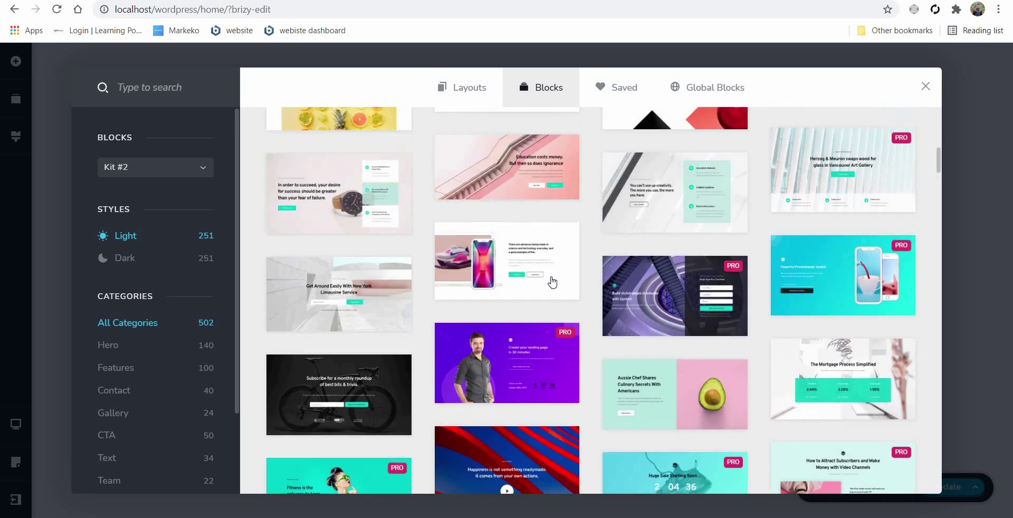
scroll(477, 305, "up", 2)
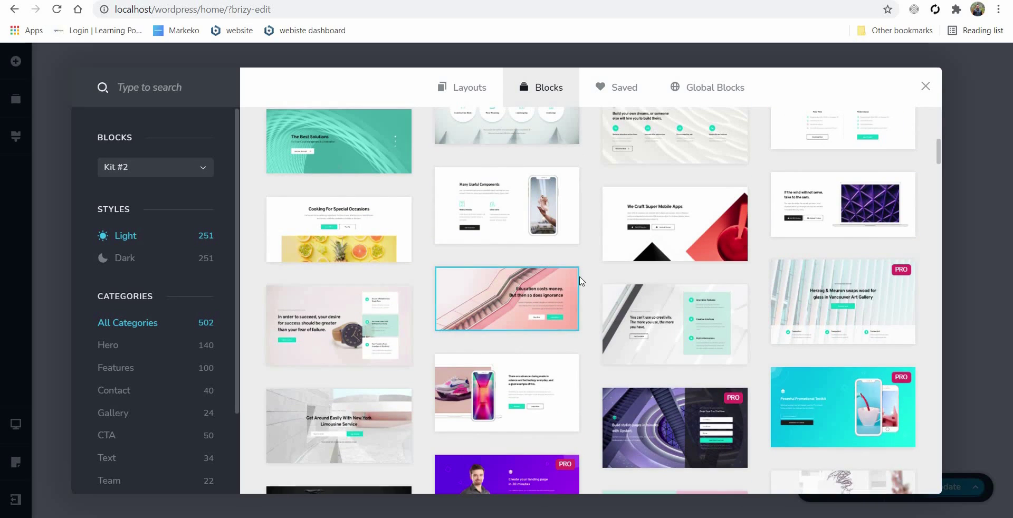
left_click(481, 298)
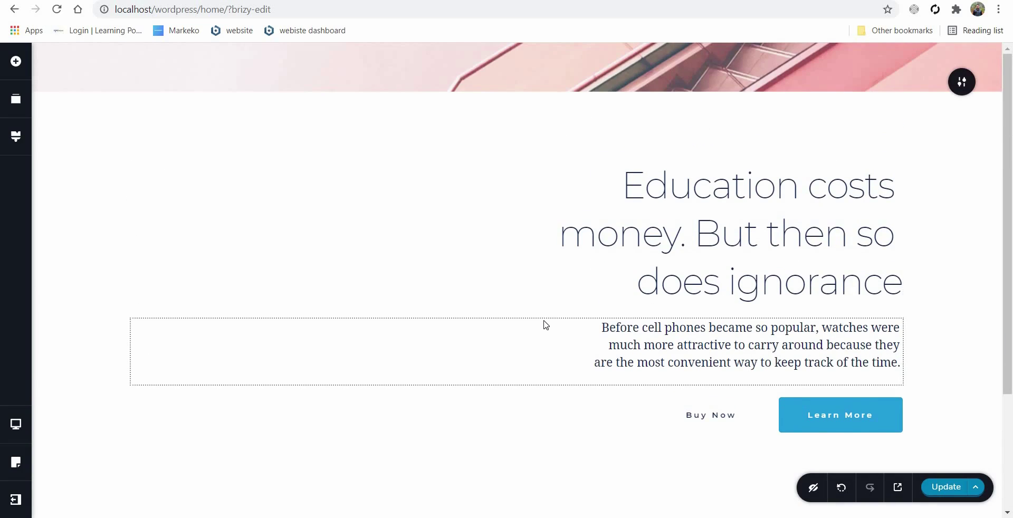
Add an empty create-your-own block below the "Education costs money" block.
scroll(543, 324, "down", 3)
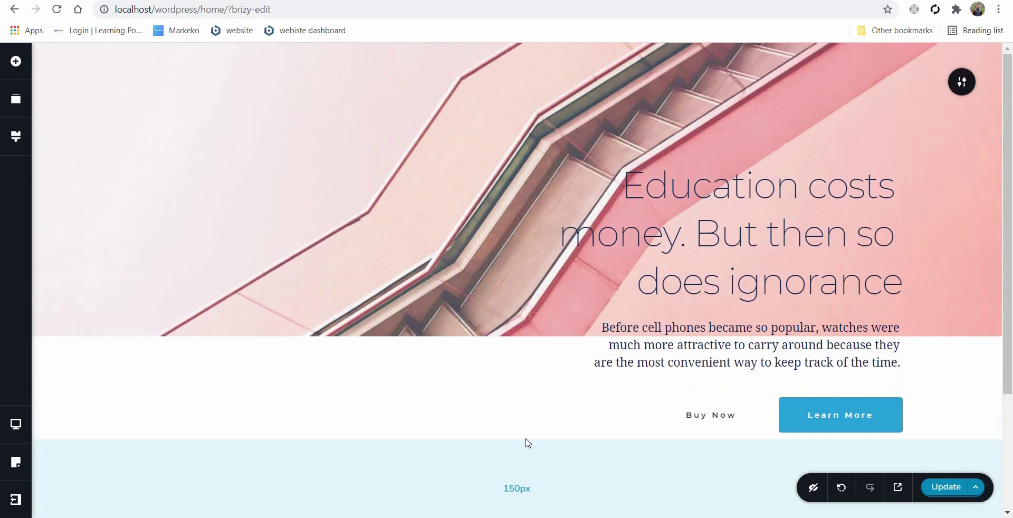
scroll(529, 436, "down", 3)
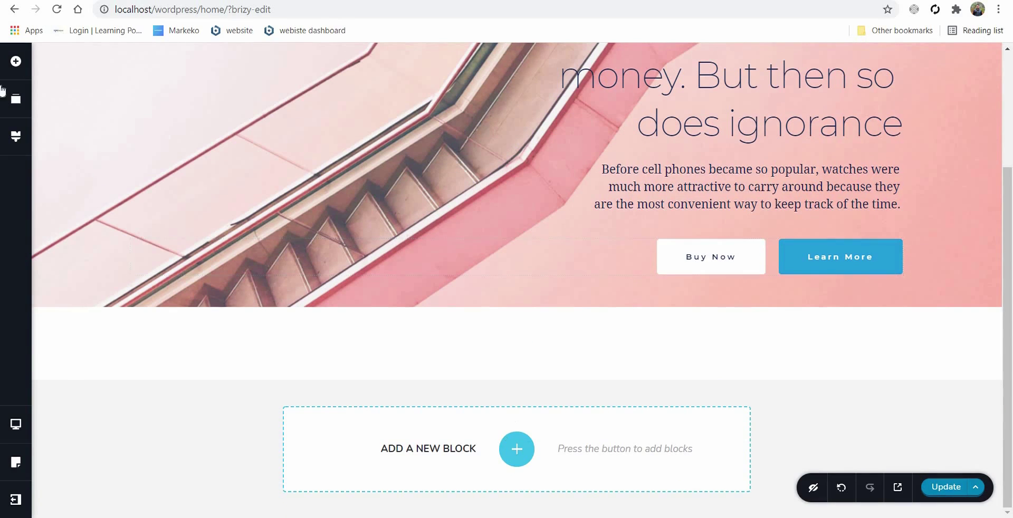
left_click(16, 59)
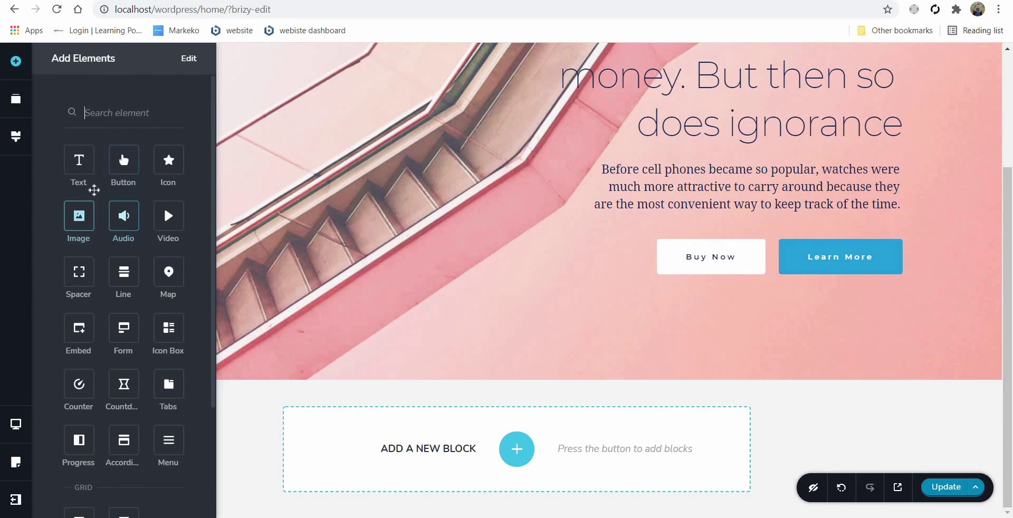
left_click(517, 450)
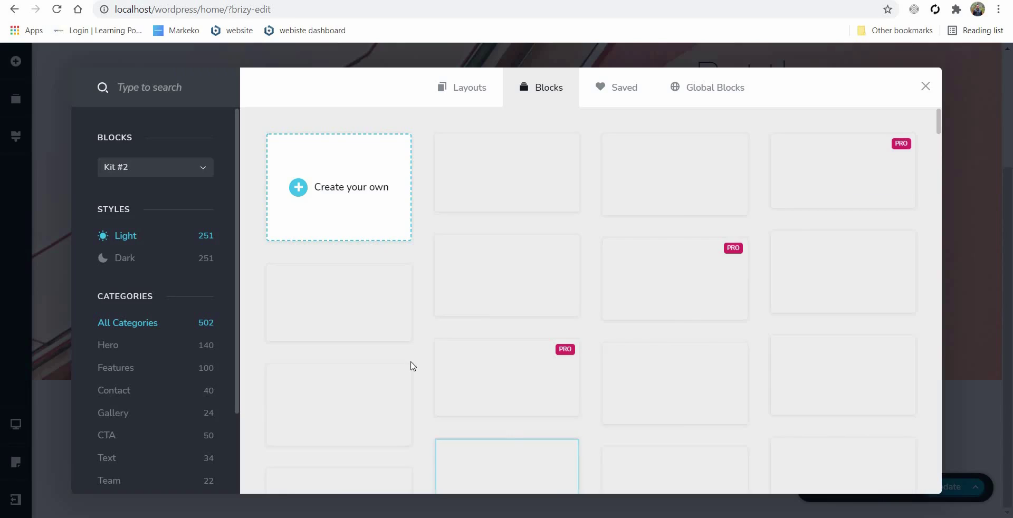
left_click(344, 187)
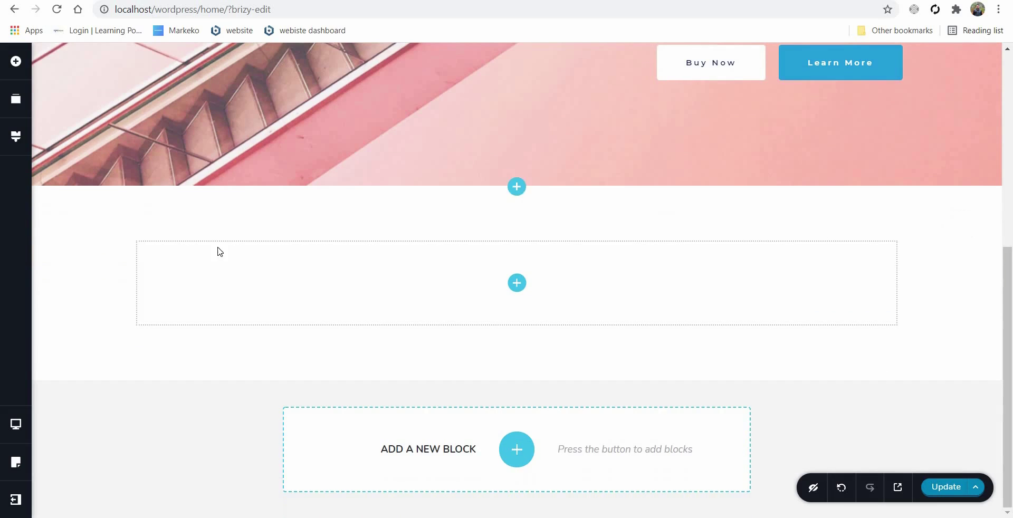
Open the list of addable elements and review the available content, grid and WordPress elements.
scroll(137, 184, "up", 1)
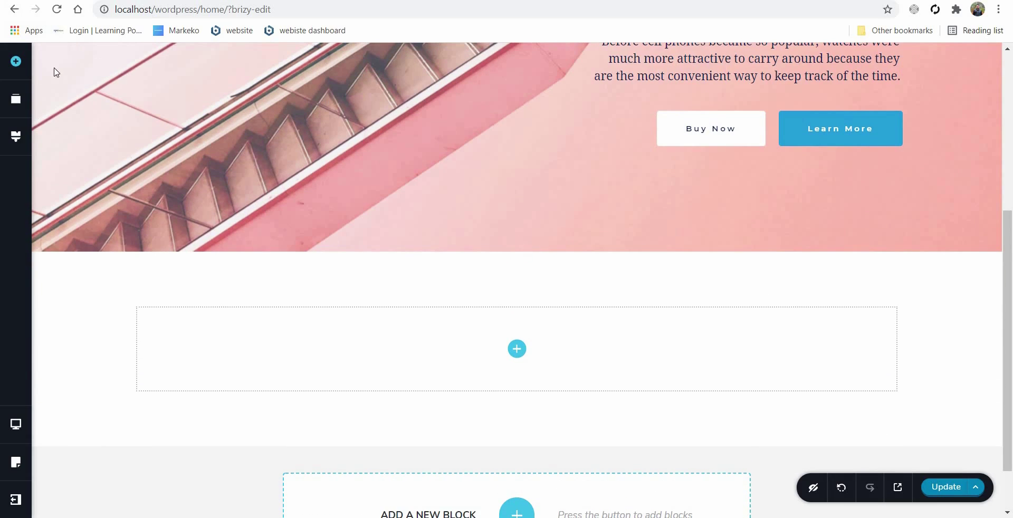
left_click(23, 61)
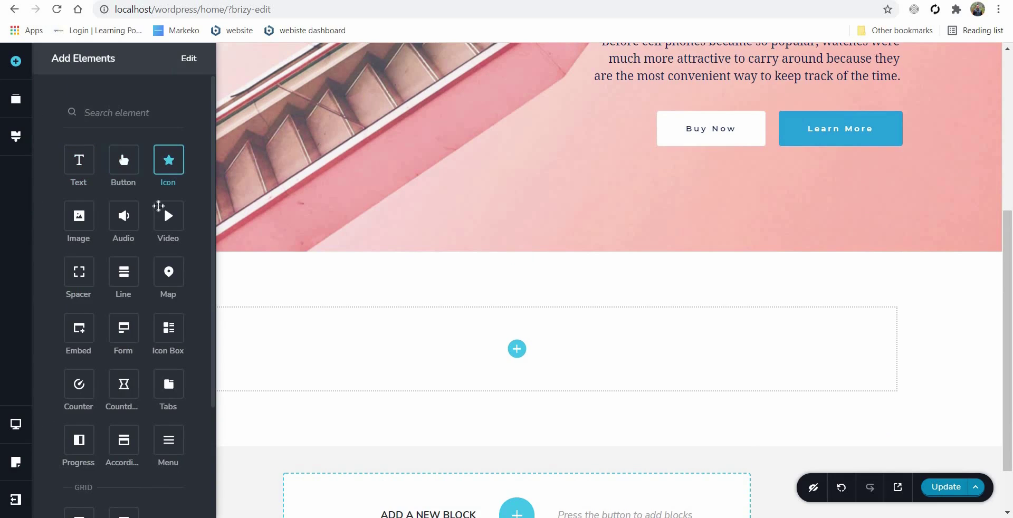
scroll(124, 393, "down", 2)
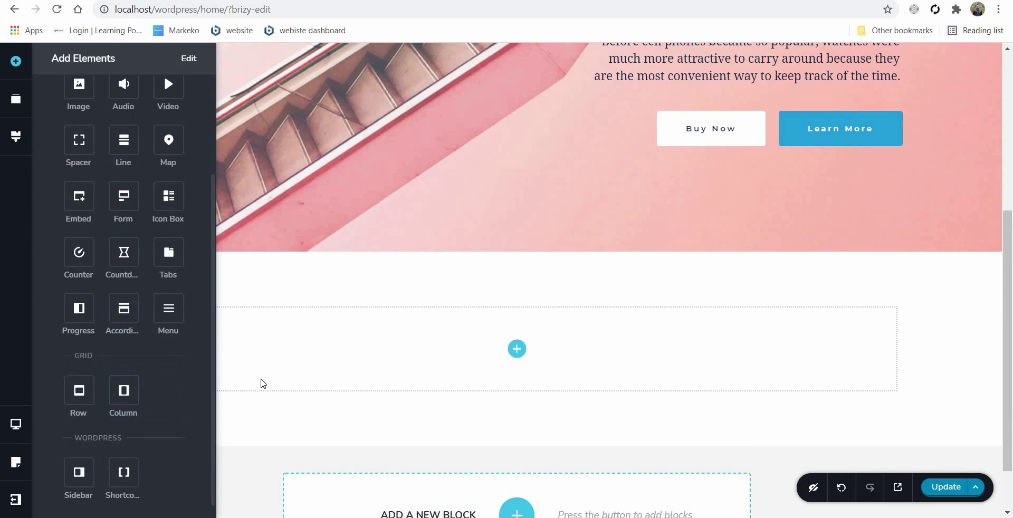
scroll(274, 370, "up", 4)
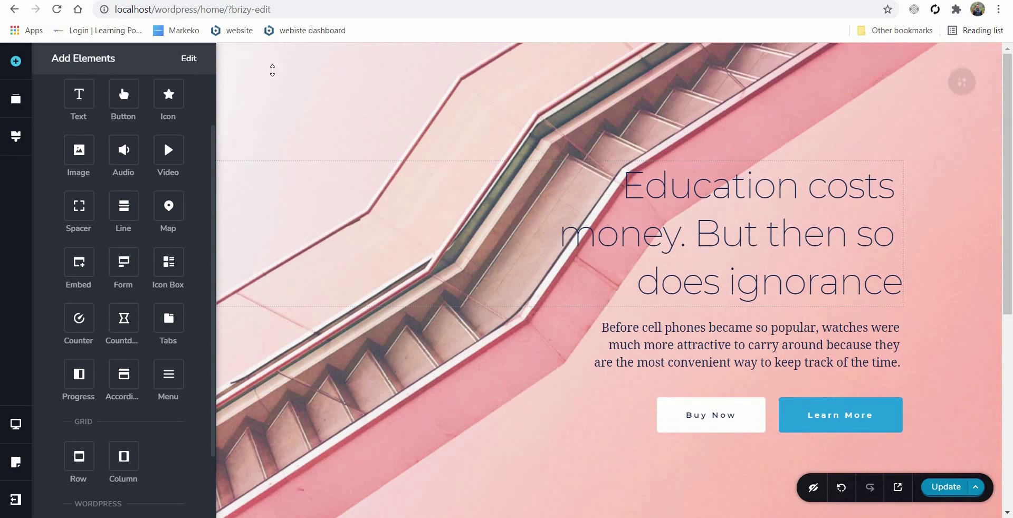
Leave the editor without saving the added blocks and reopen the Home page in Brizy.
left_click(296, 233)
scroll(319, 140, "down", 1)
scroll(319, 140, "up", 1)
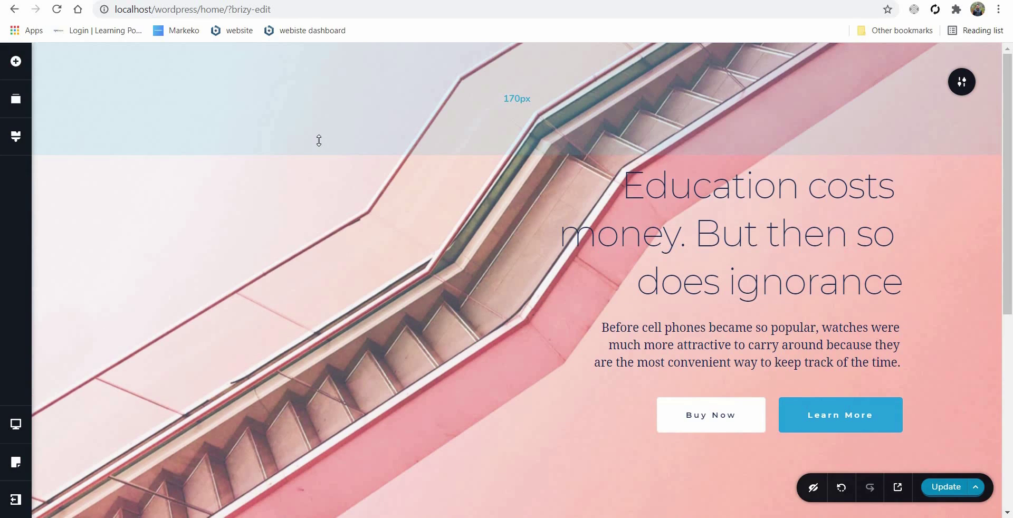
scroll(69, 141, "down", 7)
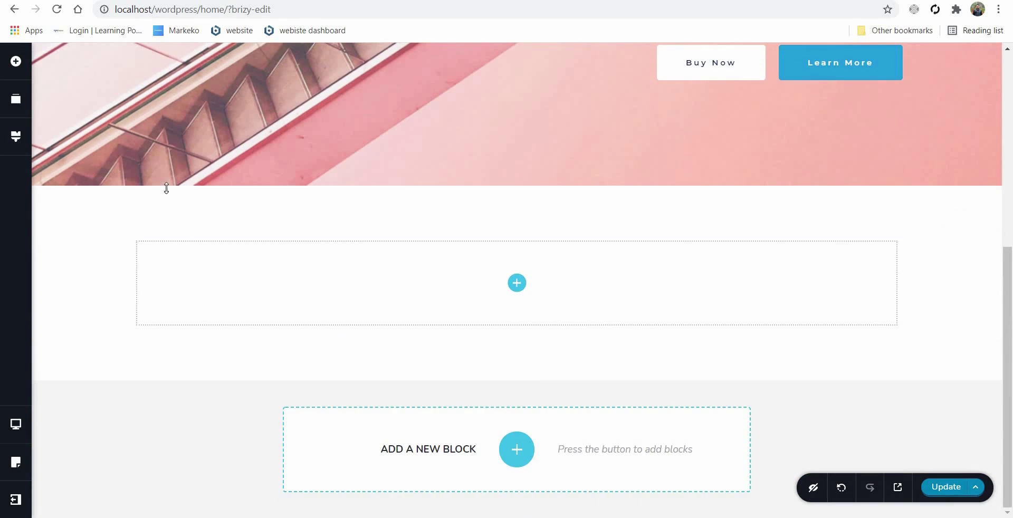
scroll(36, 48, "up", 1)
left_click(11, 9)
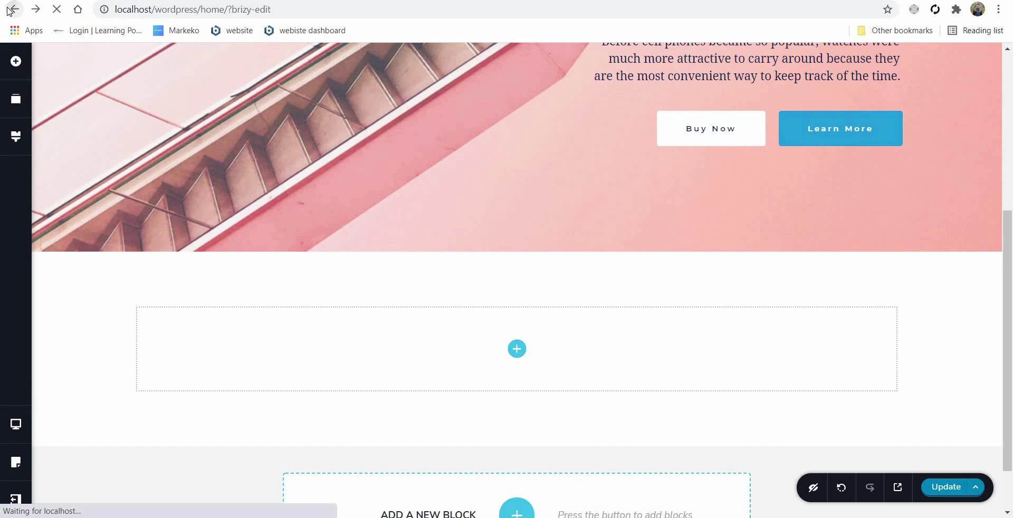
left_click(591, 84)
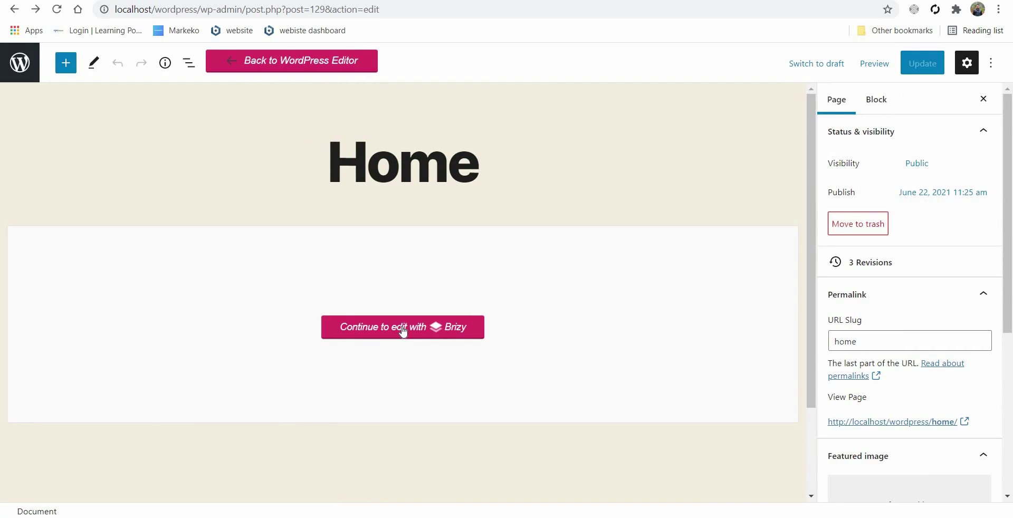
left_click(403, 329)
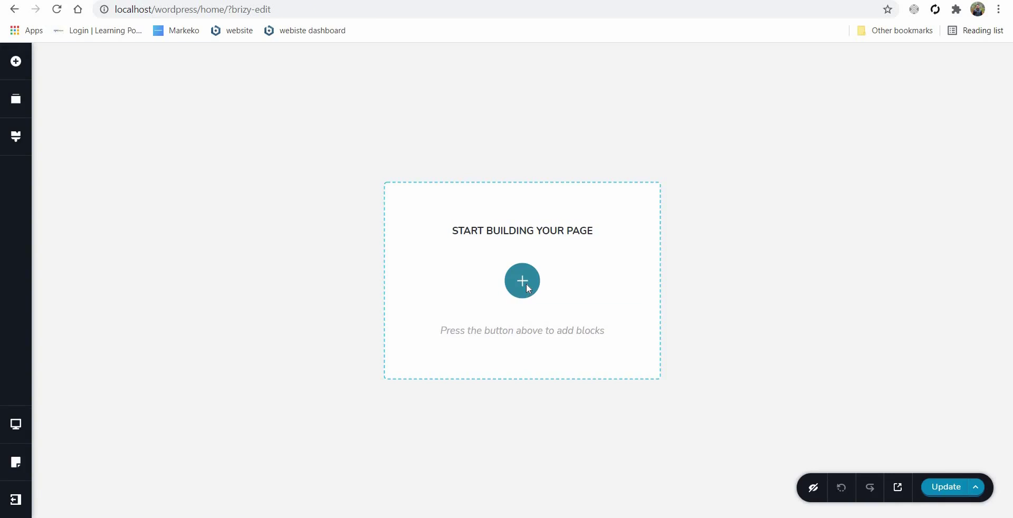
Open the library of ready-made layouts for the empty page and browse the designs across all categories.
left_click(526, 283)
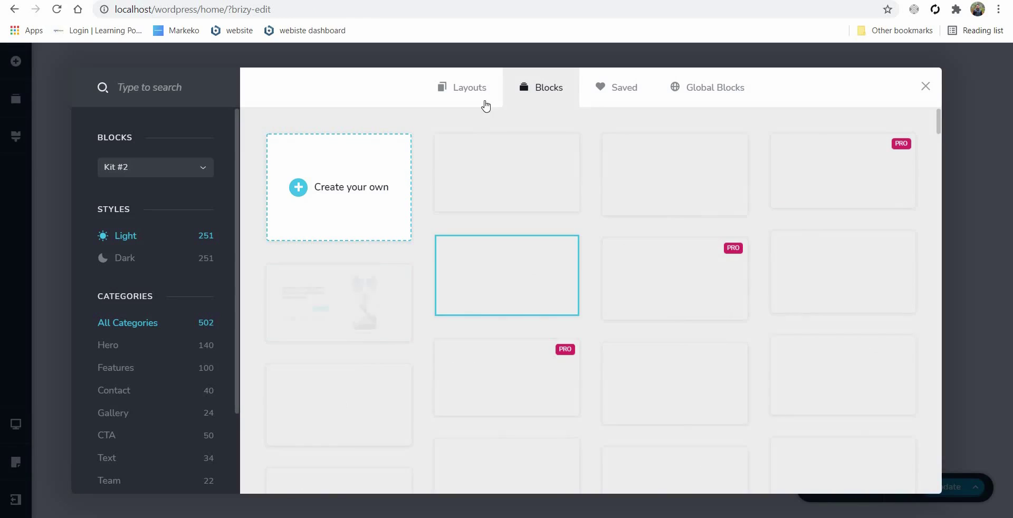
left_click(462, 87)
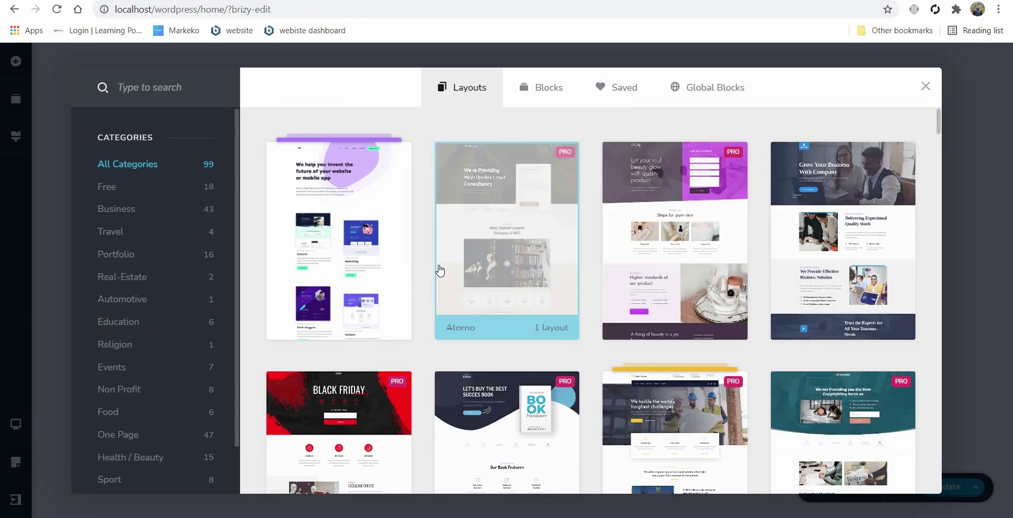
scroll(439, 270, "down", 3)
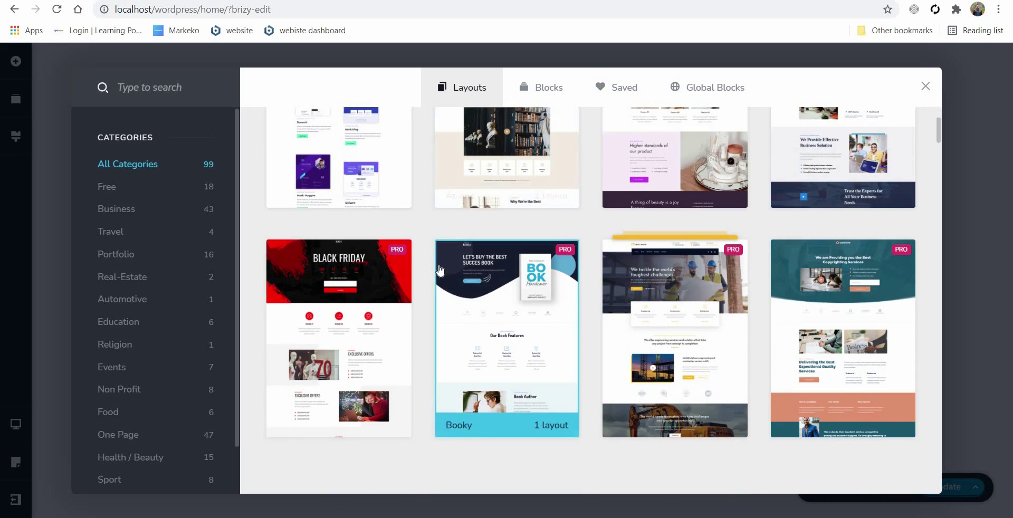
scroll(440, 270, "down", 5)
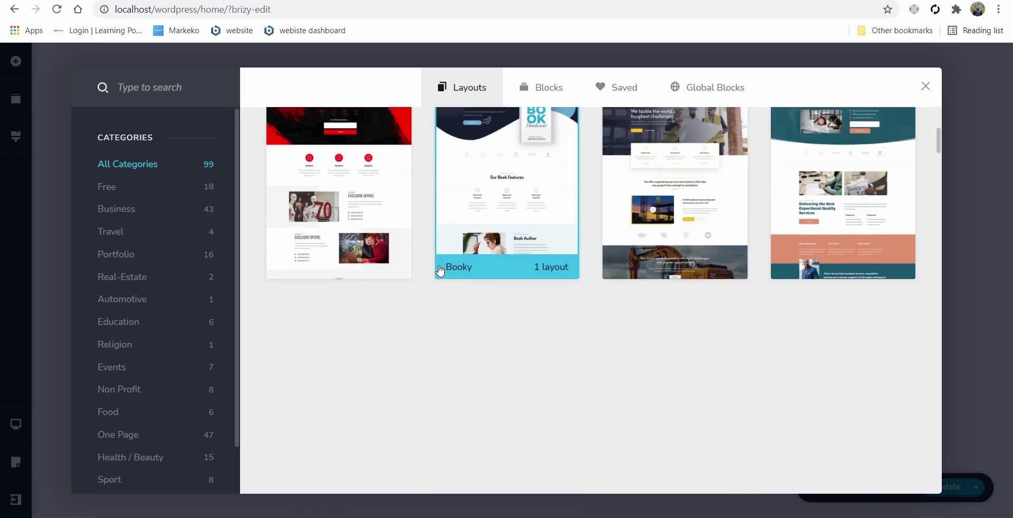
scroll(439, 271, "up", 3)
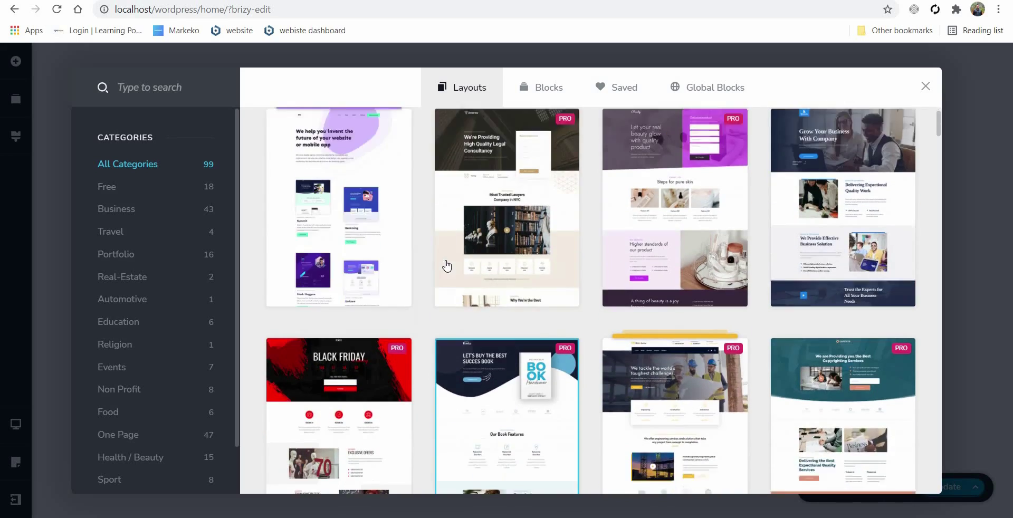
scroll(422, 235, "up", 1)
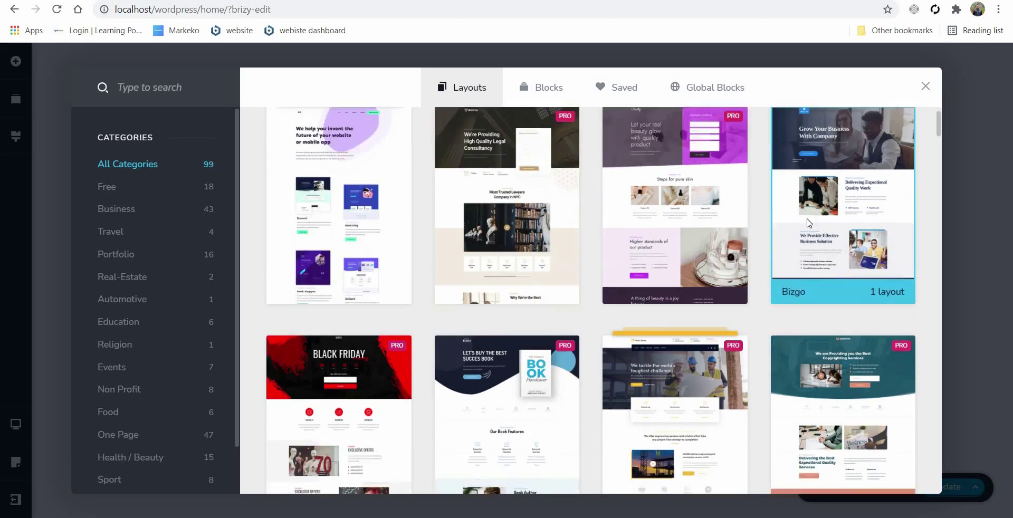
scroll(810, 223, "down", 2)
scroll(807, 220, "down", 5)
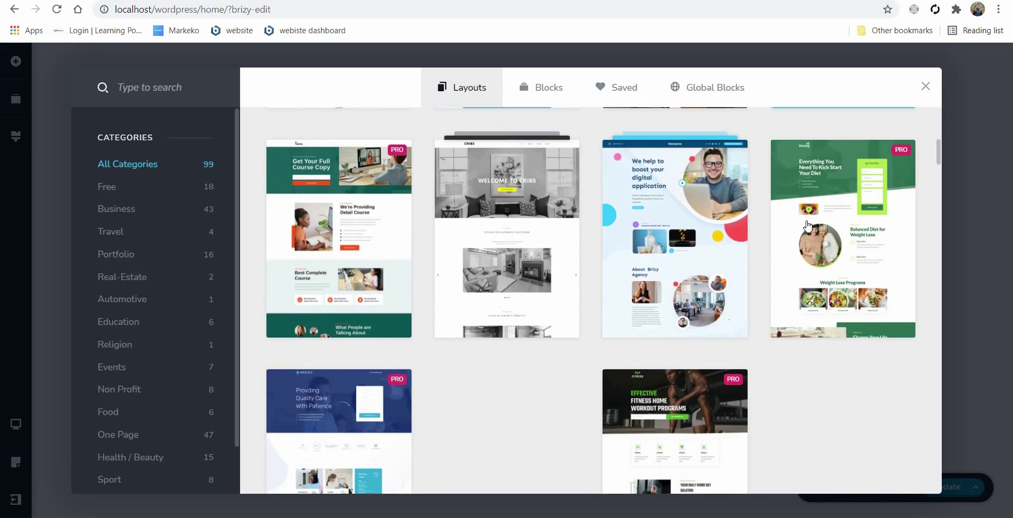
scroll(806, 225, "down", 2)
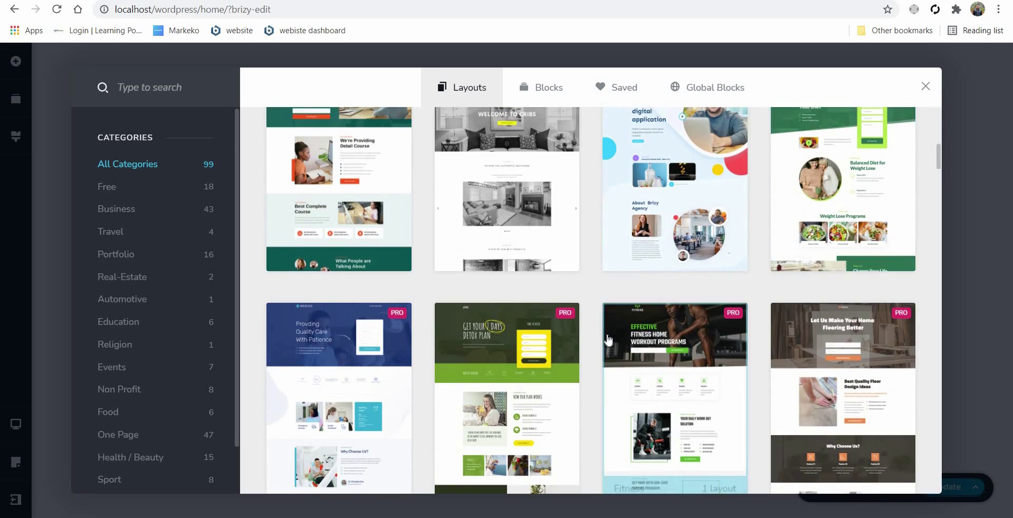
scroll(608, 334, "down", 2)
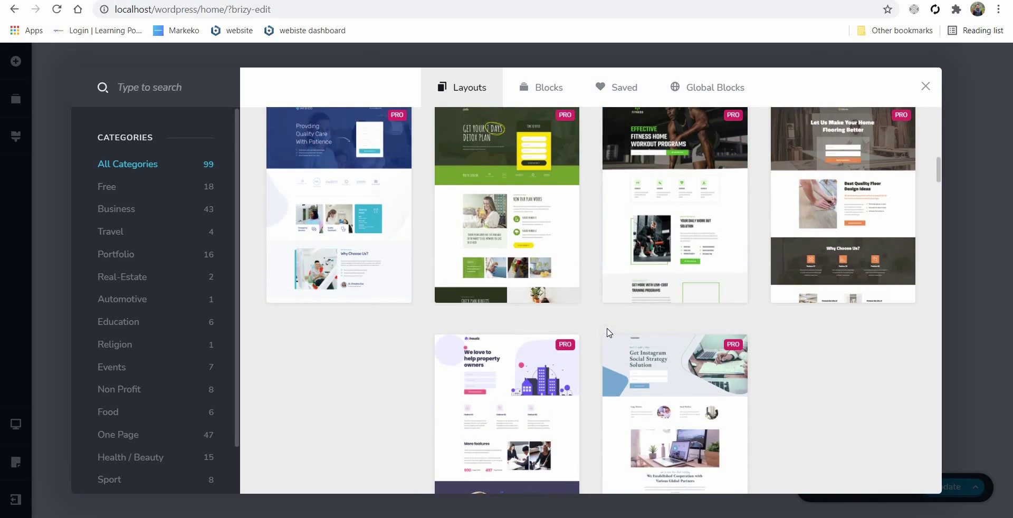
scroll(608, 333, "down", 5)
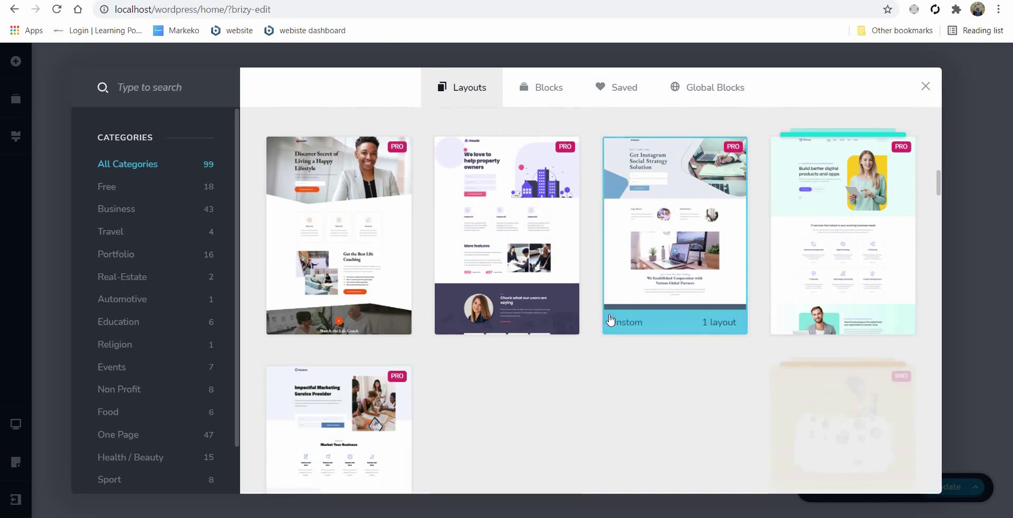
scroll(610, 316, "up", 6)
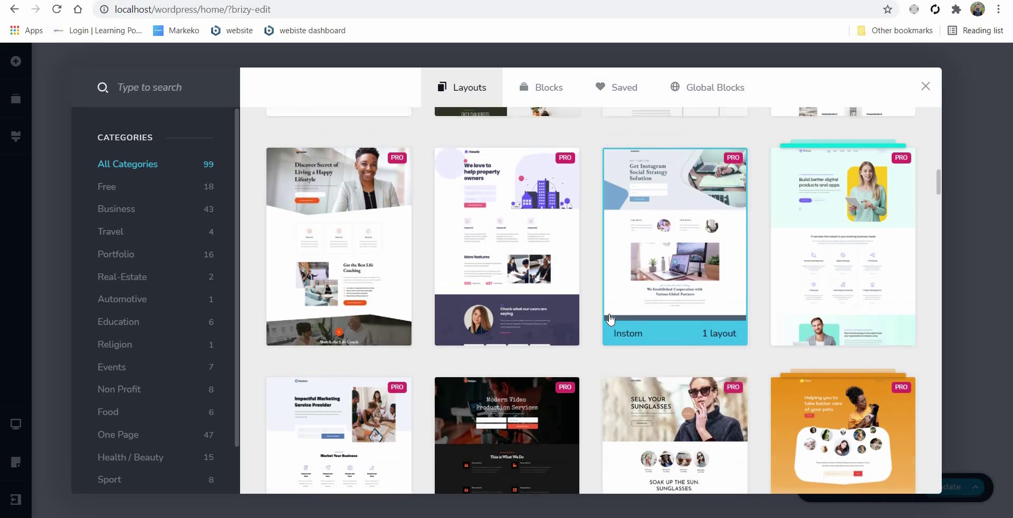
scroll(610, 312, "up", 5)
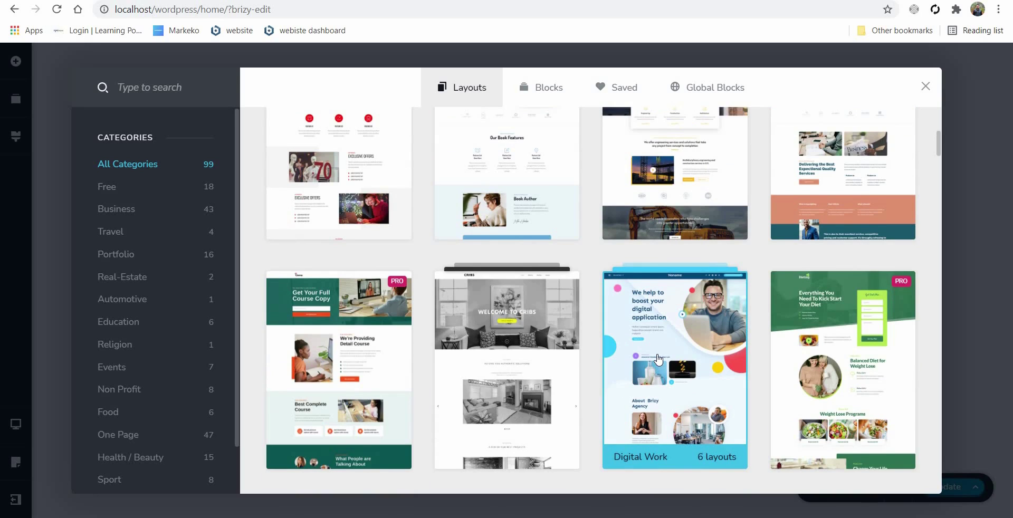
Import the Homepage layout from the Digital Work set into the Home page and update the page.
left_click(659, 359)
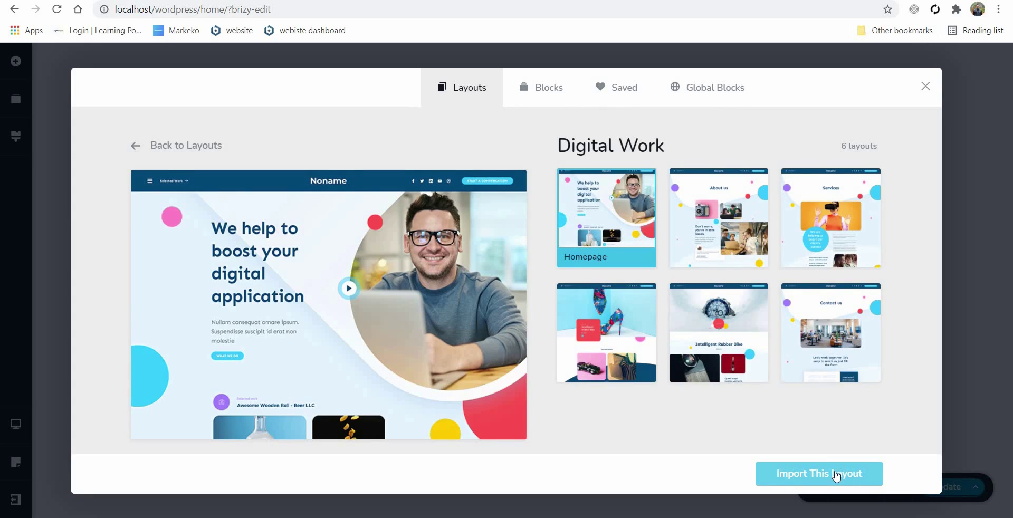
left_click(835, 475)
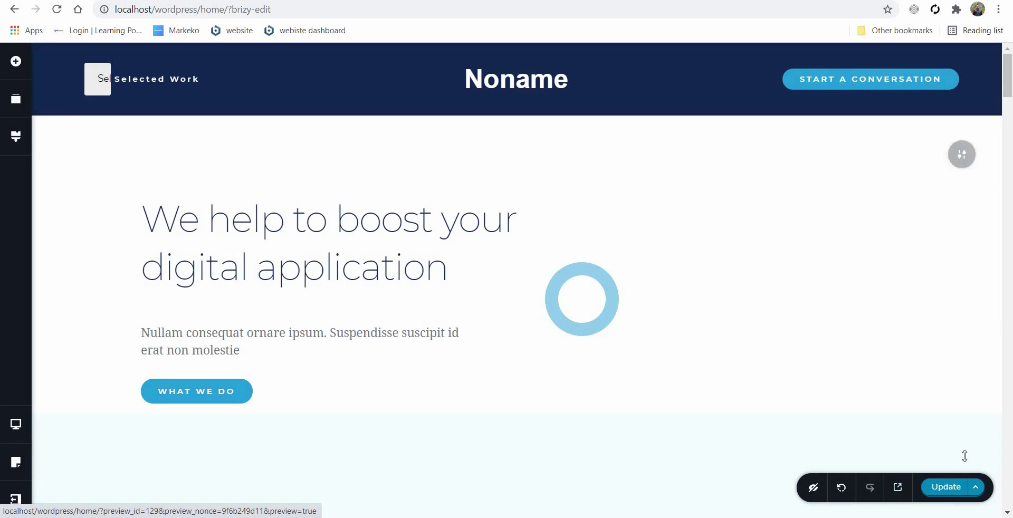
scroll(937, 495, "down", 5)
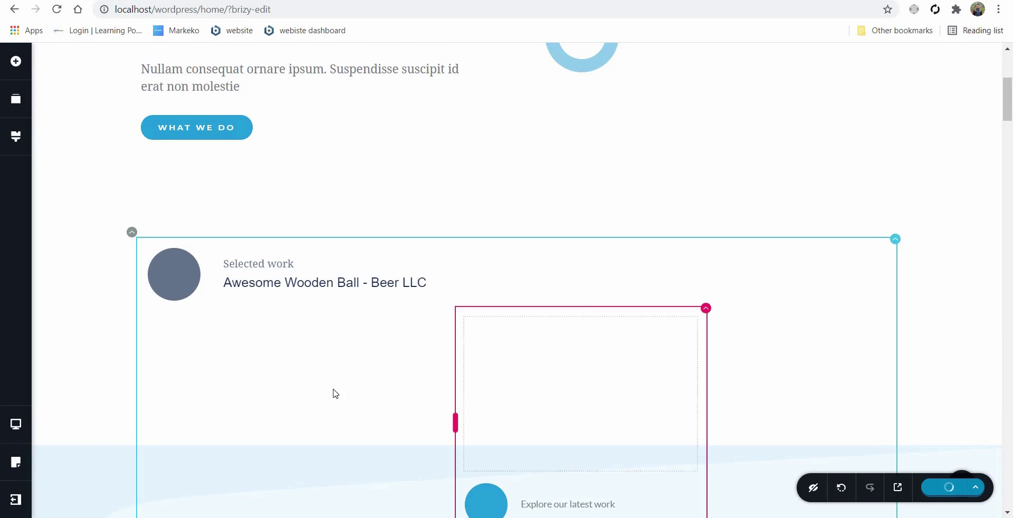
scroll(414, 333, "down", 4)
scroll(414, 328, "down", 2)
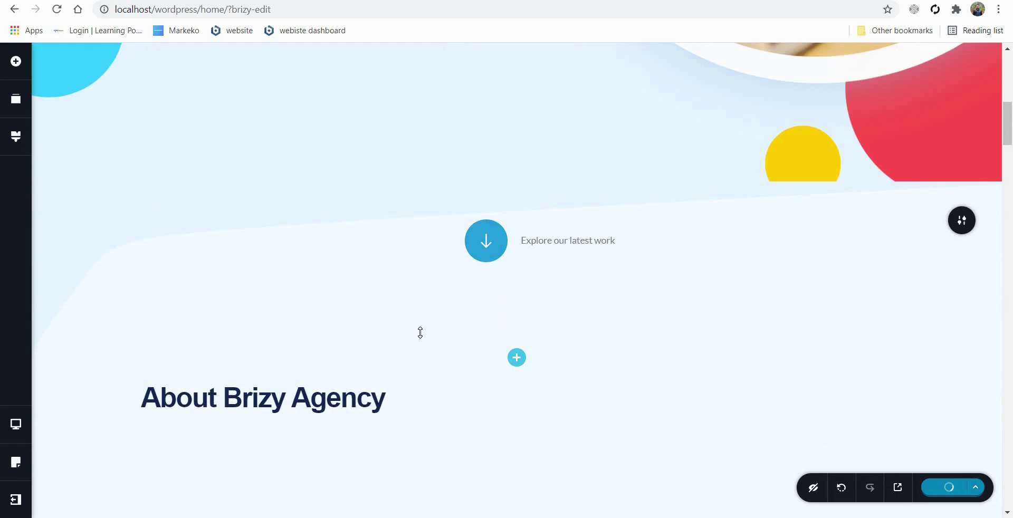
scroll(418, 332, "down", 5)
scroll(408, 334, "up", 5)
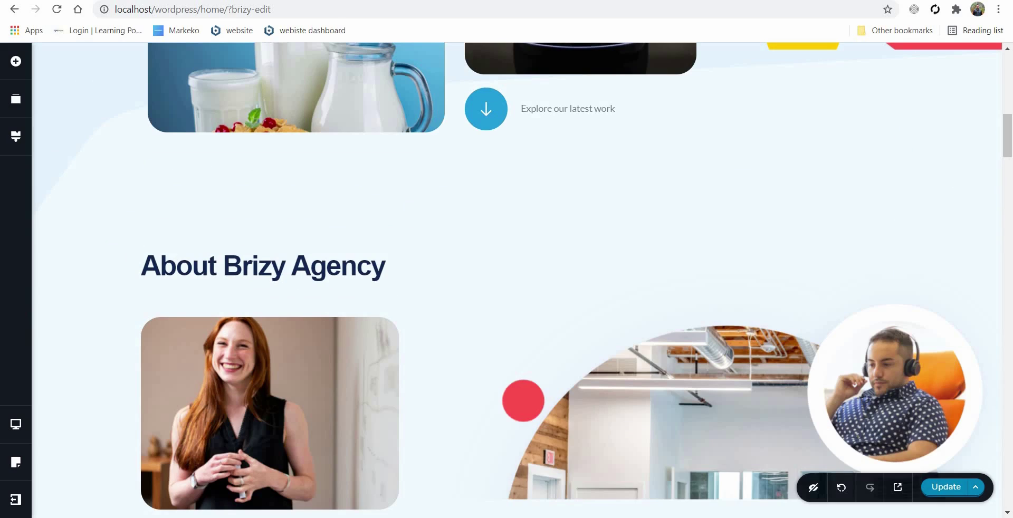
Open the website dashboard in a new browser tab and log in to WordPress with the saved credentials.
key("ctrl+t")
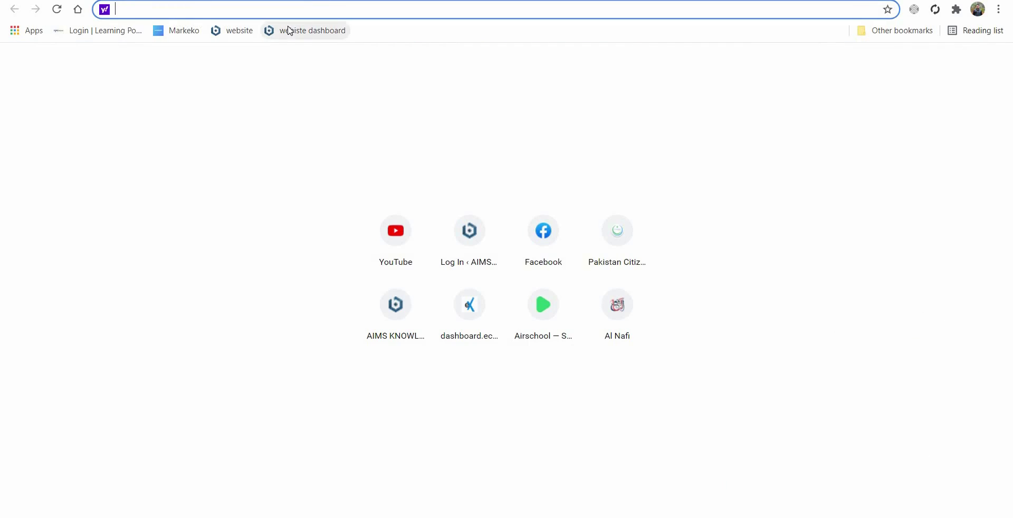
left_click(290, 31)
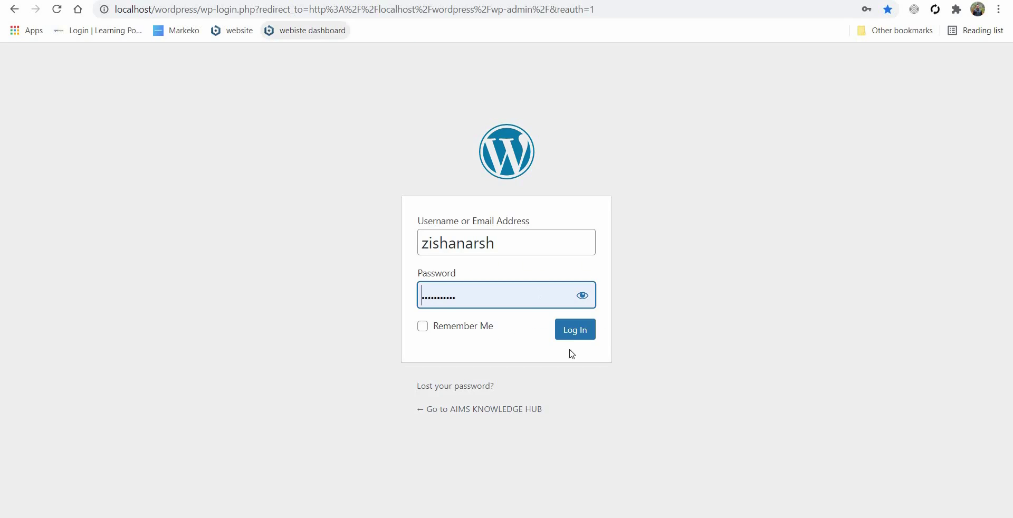
left_click(570, 333)
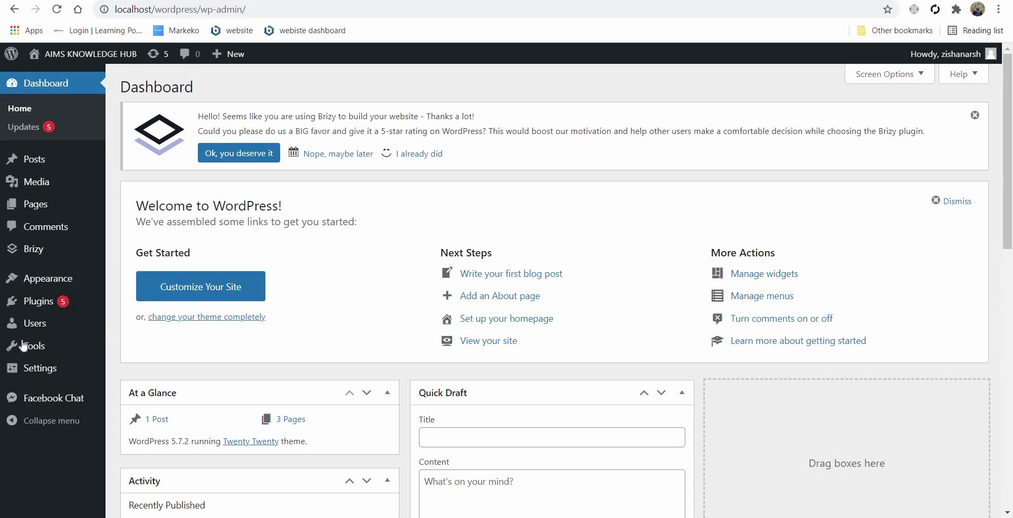
In the Reading settings, make the homepage display a static page, choose Home as the homepage and save the changes.
mouse_move(35, 372)
left_click(149, 415)
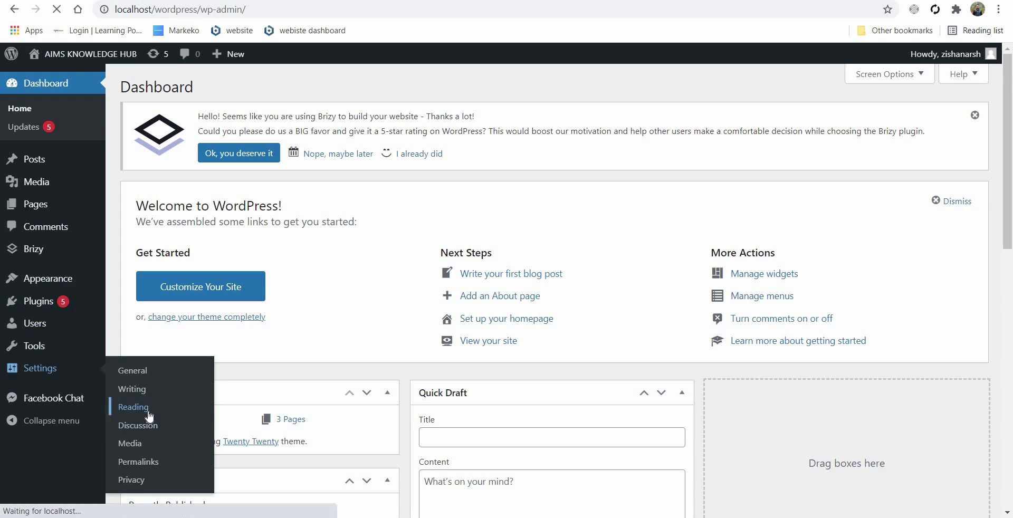
left_click(271, 220)
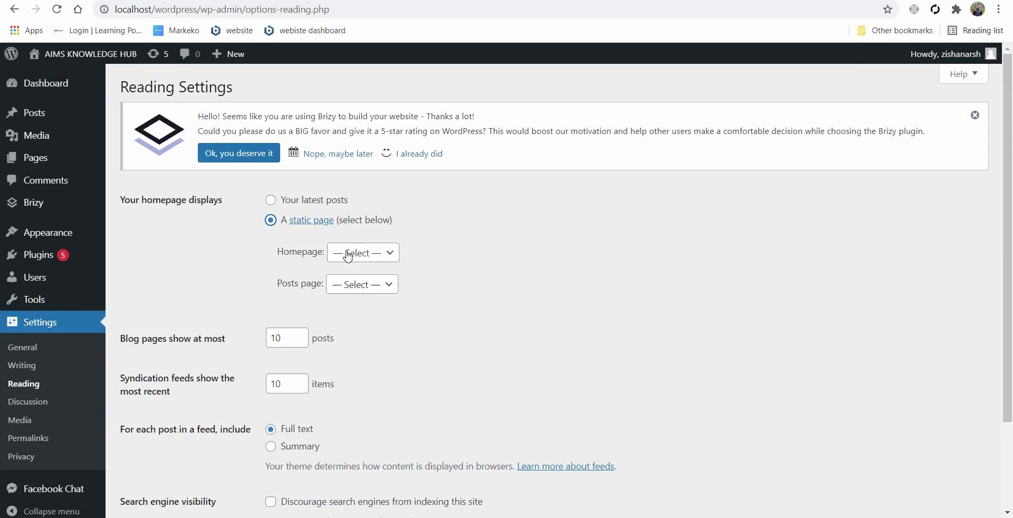
left_click(363, 253)
left_click(345, 294)
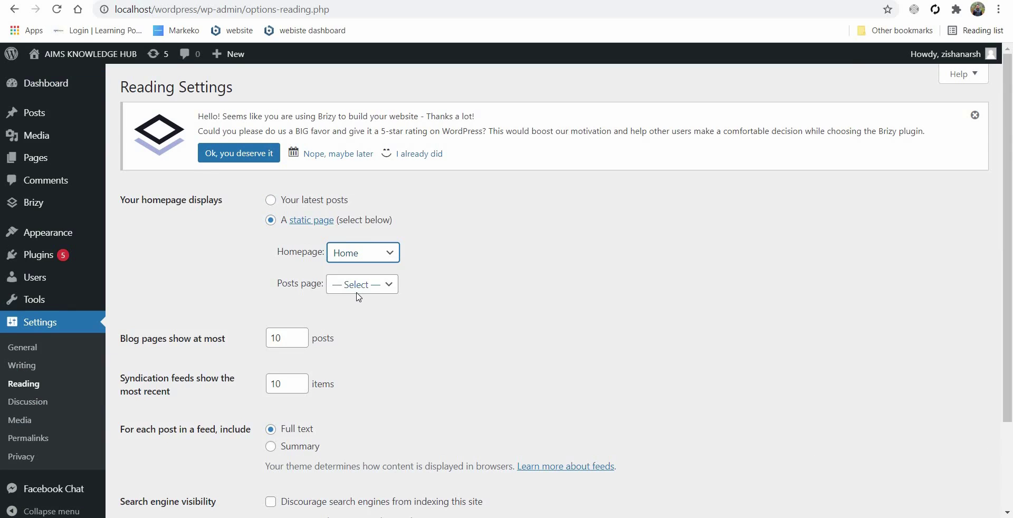
scroll(127, 468, "down", 2)
left_click(136, 452)
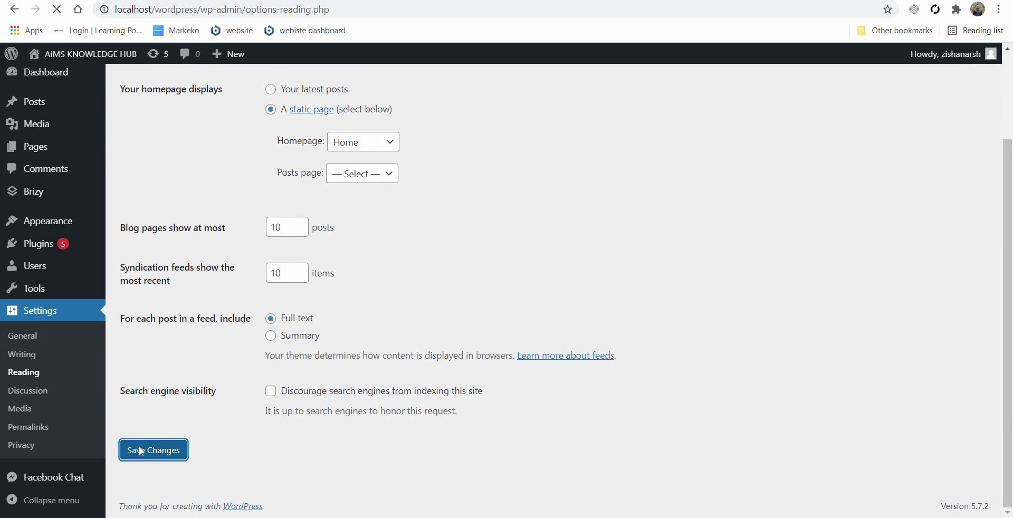
Switch to the browser tab with the site's front page, reload it and review the homepage content.
key("ctrl+Tab")
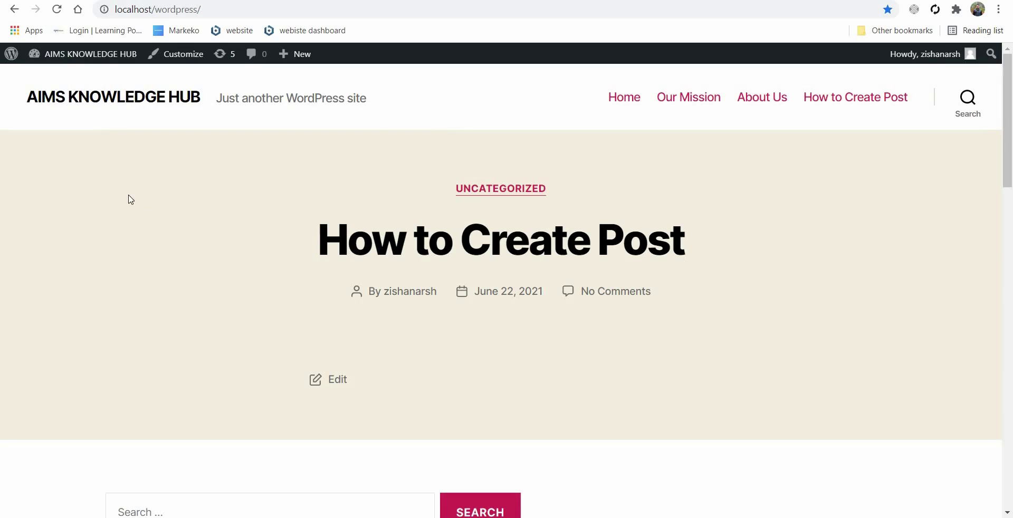
left_click(58, 10)
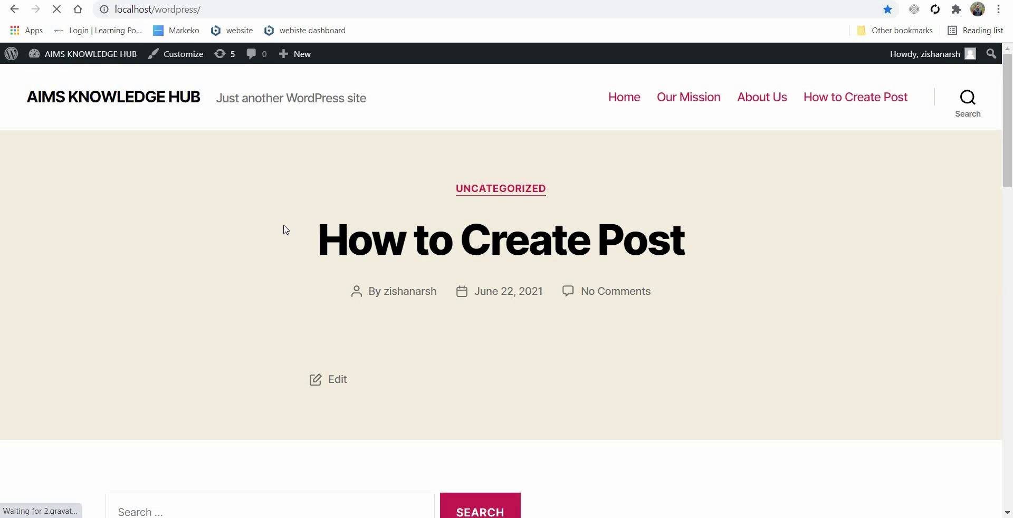
scroll(289, 228, "down", 7)
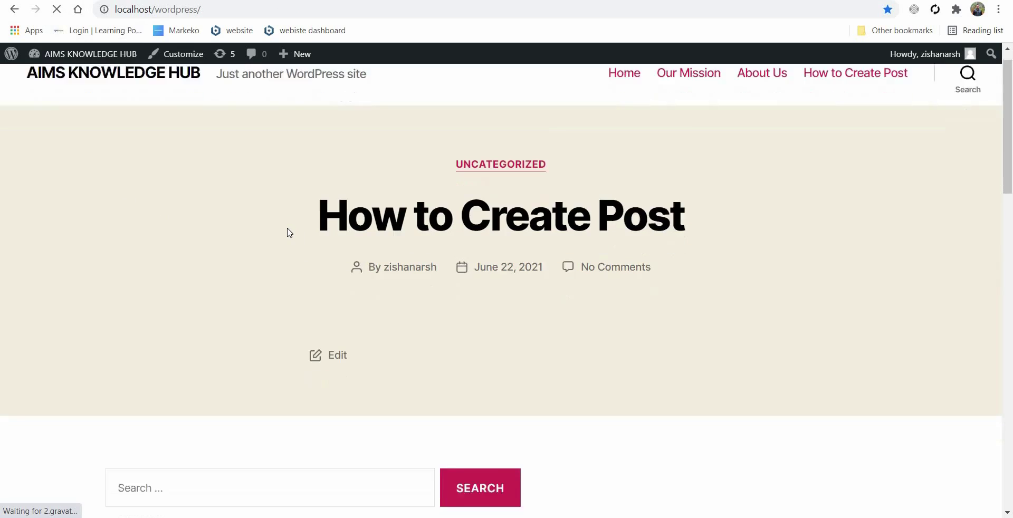
scroll(287, 243, "down", 2)
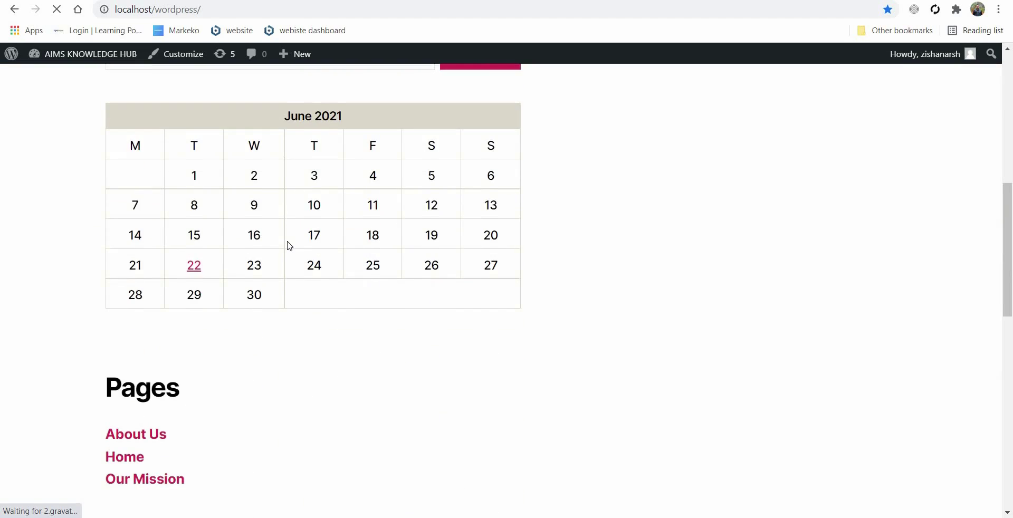
scroll(284, 245, "up", 6)
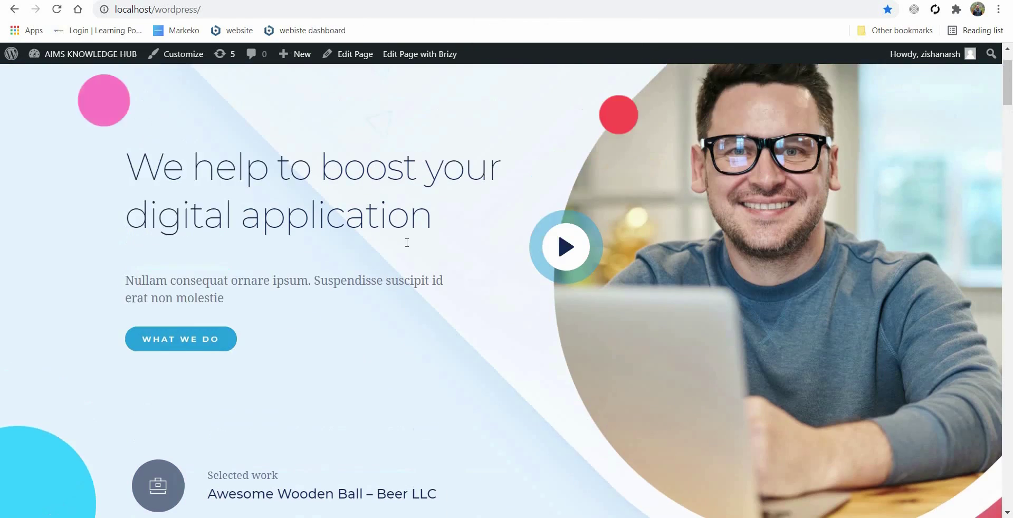
scroll(407, 243, "down", 12)
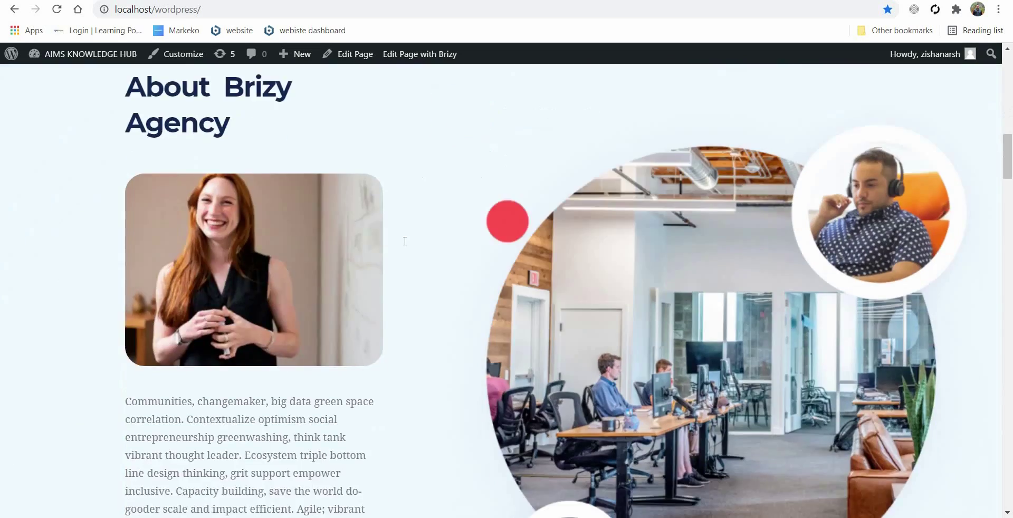
Look through the remaining sections of the published homepage, down past the awards and the testimonial.
scroll(404, 241, "down", 15)
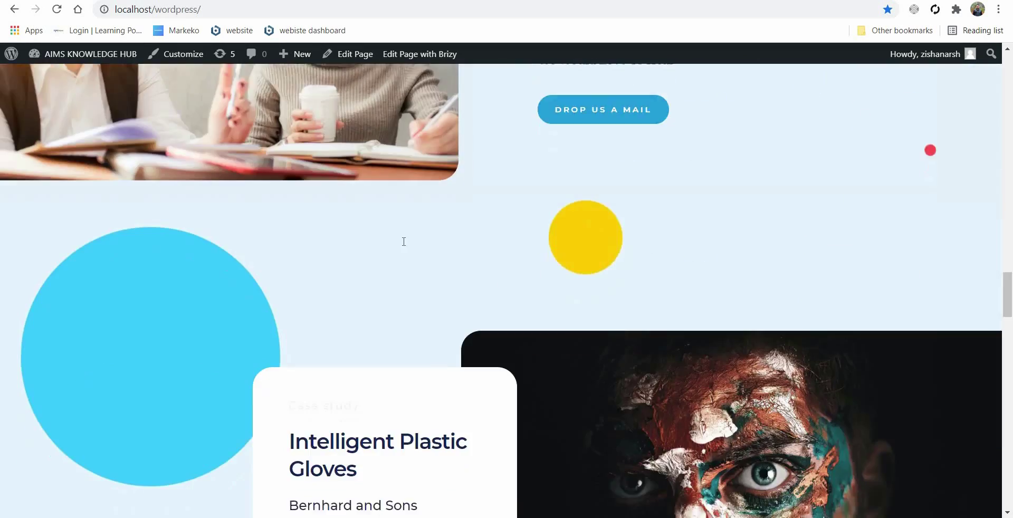
scroll(404, 241, "down", 15)
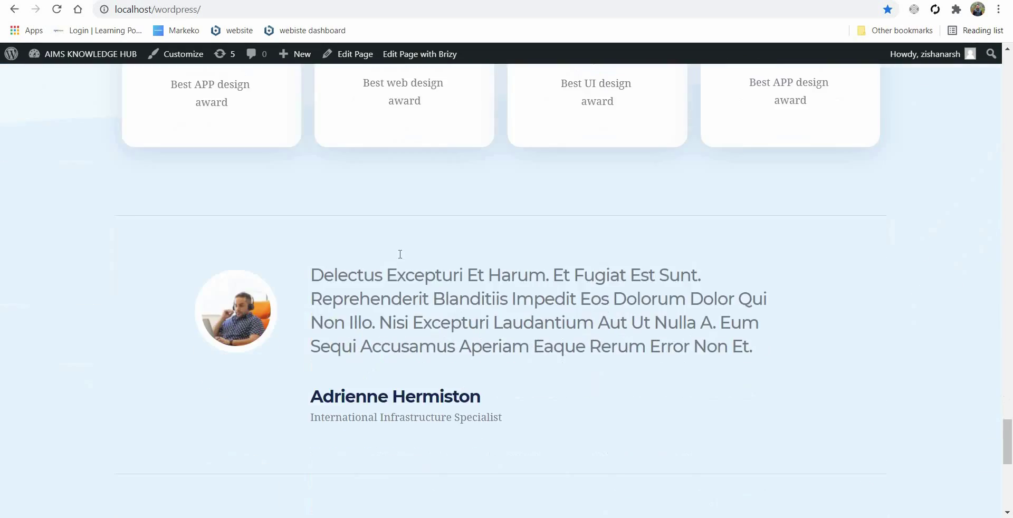
scroll(400, 254, "down", 9)
scroll(398, 198, "up", 4)
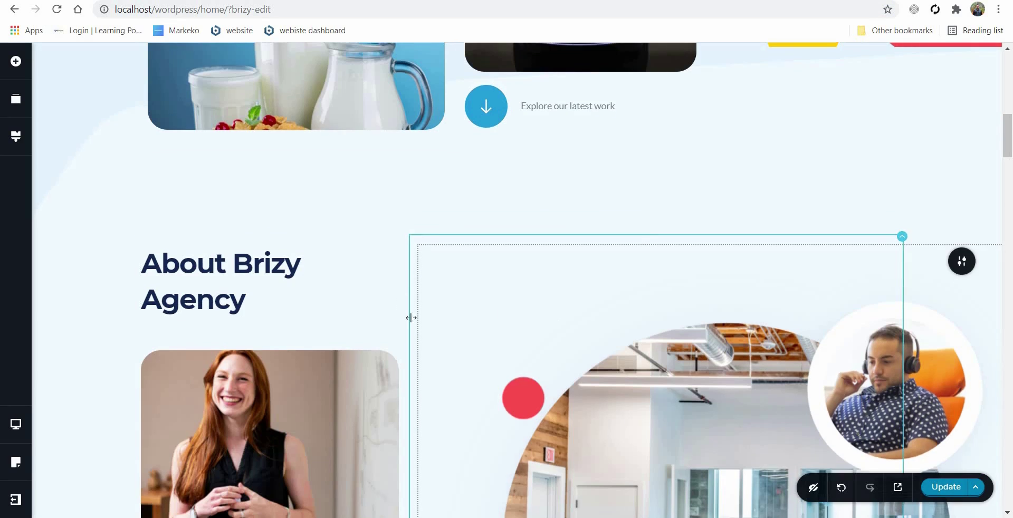
Switch to the Brizy editor of the Home page and select the description text of the Android & iOS app development card.
scroll(348, 341, "down", 5)
scroll(348, 341, "down", 15)
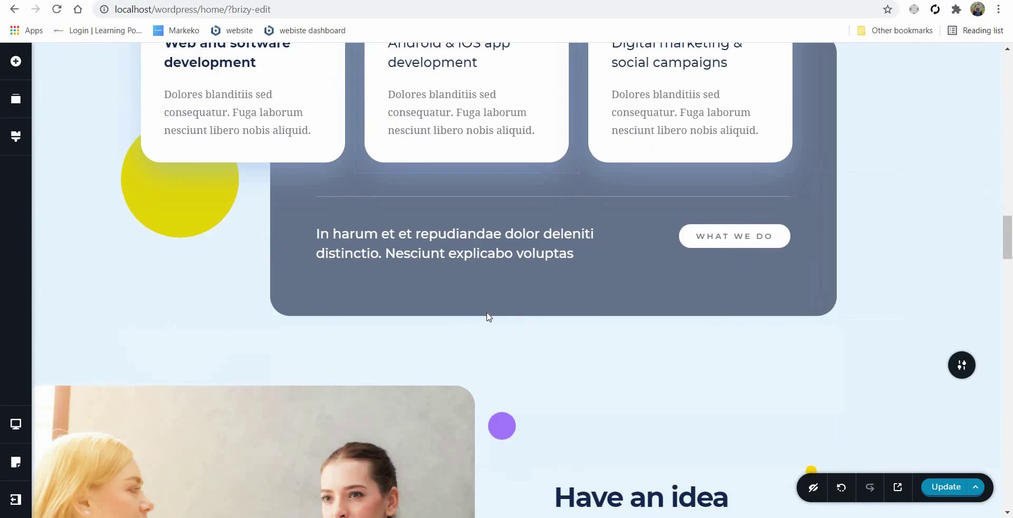
scroll(458, 388, "up", 5)
left_click(450, 376)
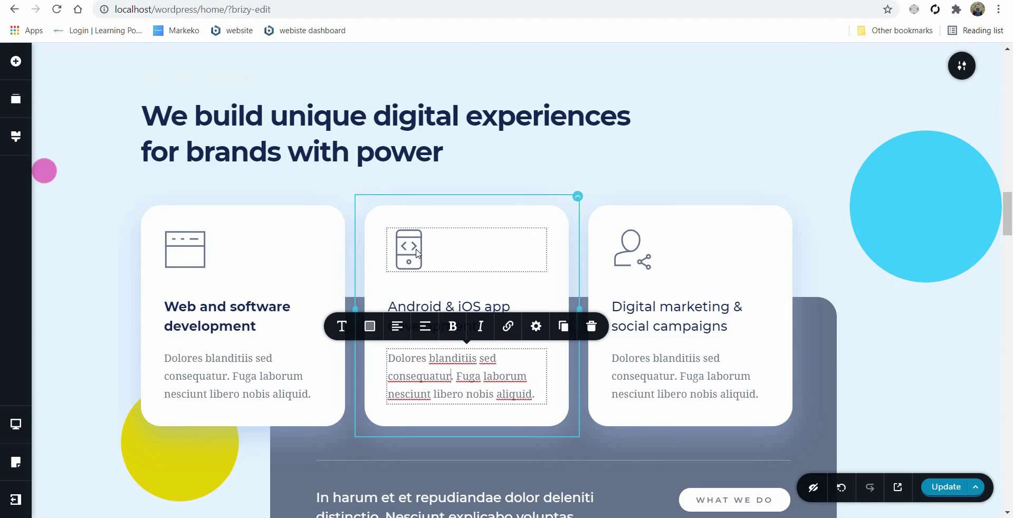
Show the elements that can be added to the page, and select the What We Do button below the service cards to show its options.
left_click(16, 61)
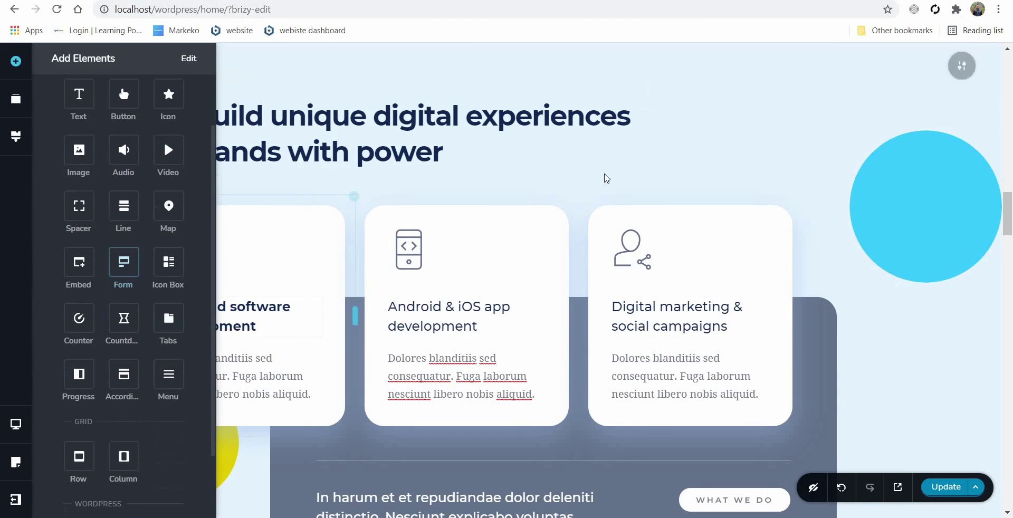
scroll(519, 274, "down", 2)
scroll(620, 320, "down", 7)
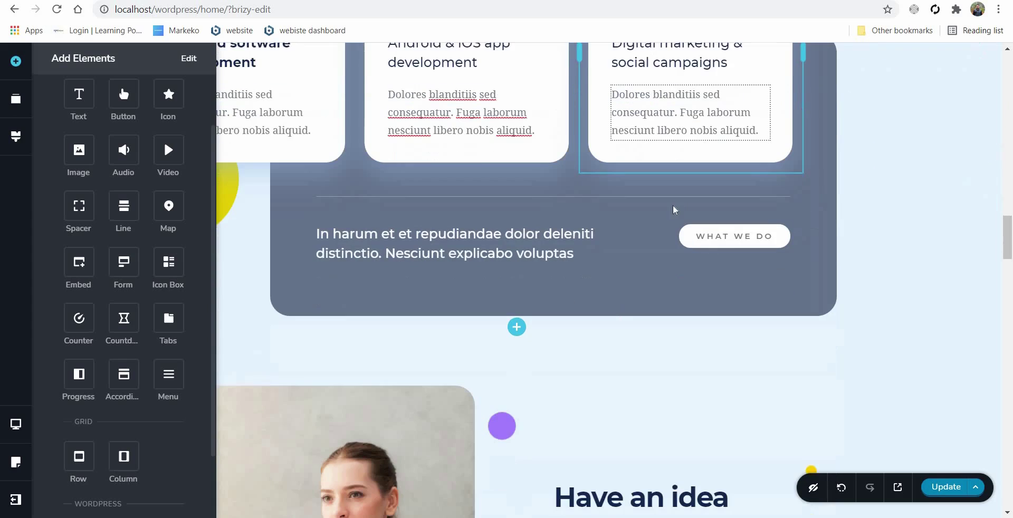
scroll(727, 286, "up", 3)
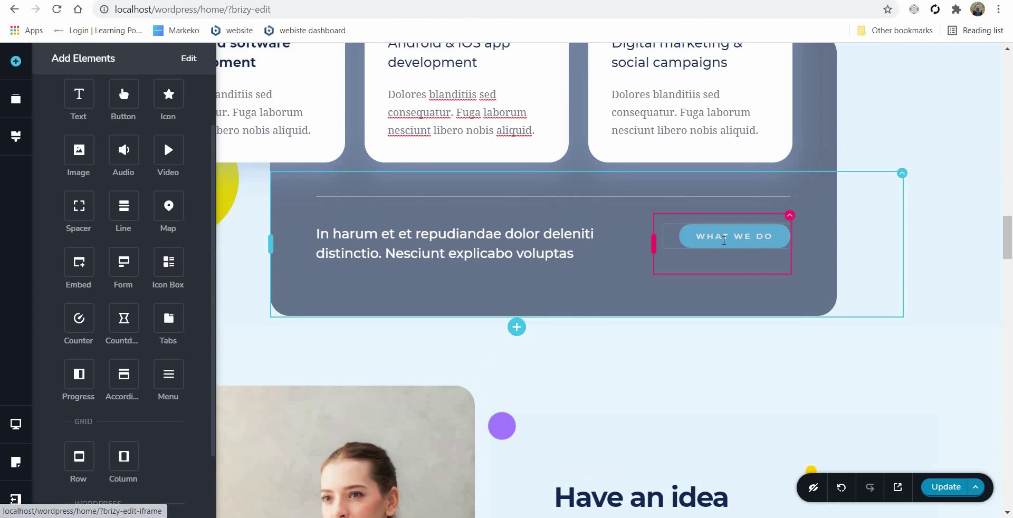
left_click(724, 239)
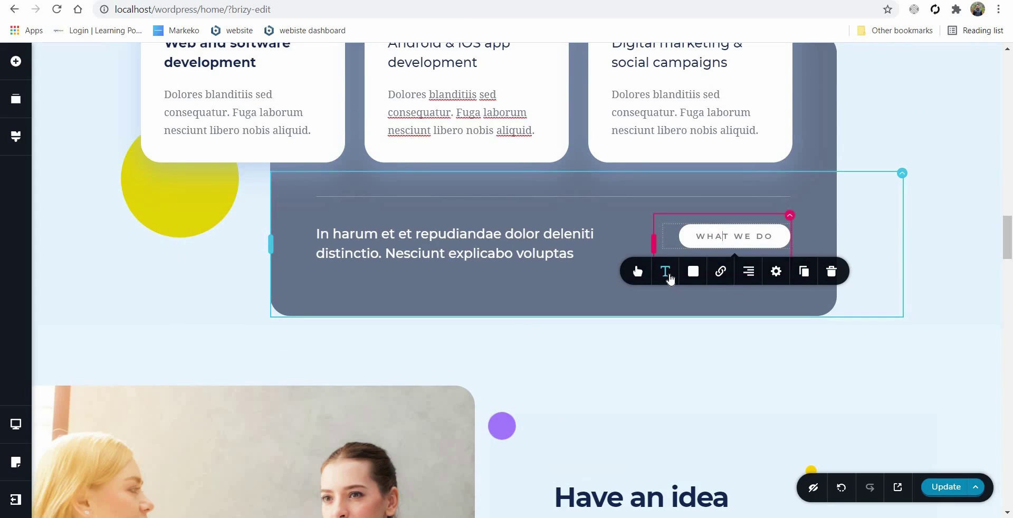
Examine the Home page layout in the editor, from the service cards down to Our Selected work and back up to the page header.
scroll(612, 334, "down", 7)
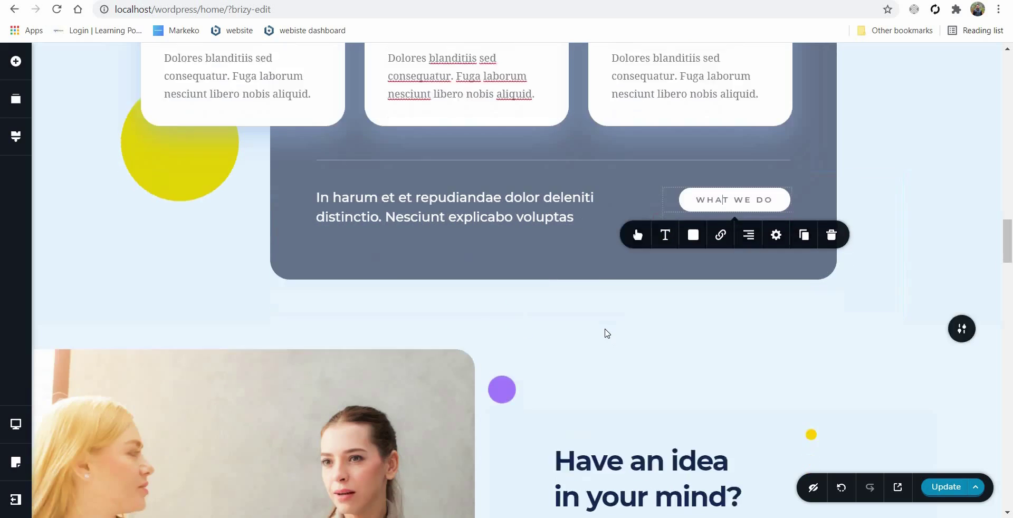
scroll(606, 333, "down", 20)
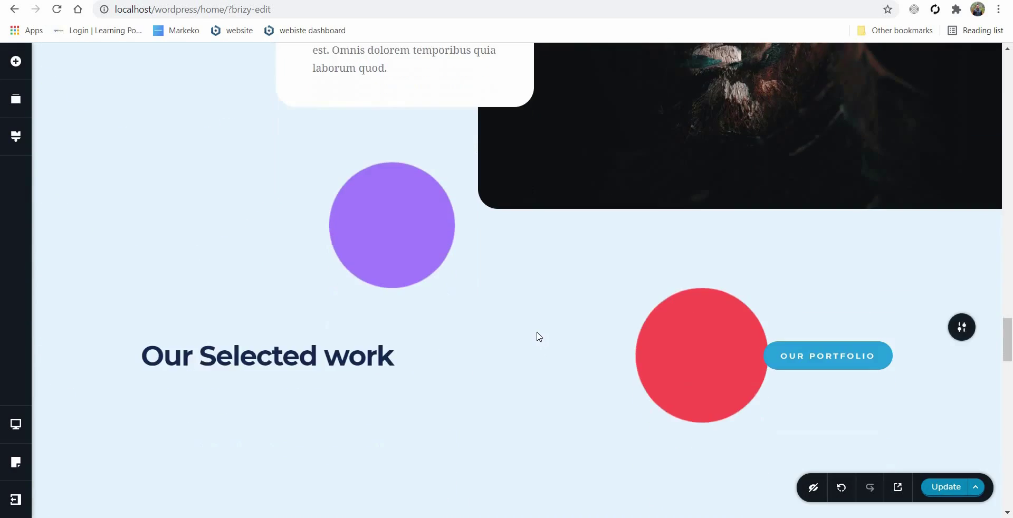
scroll(445, 343, "up", 15)
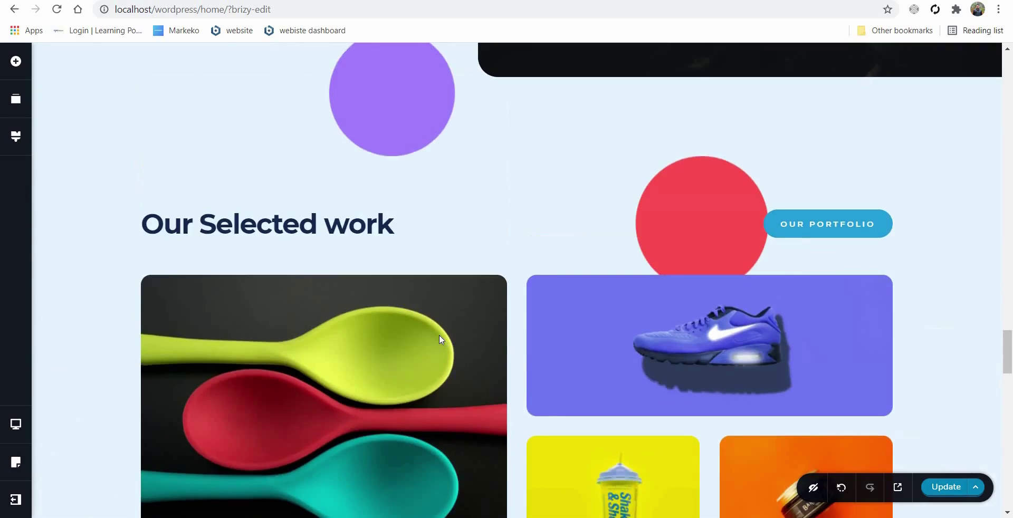
scroll(288, 189, "up", 10)
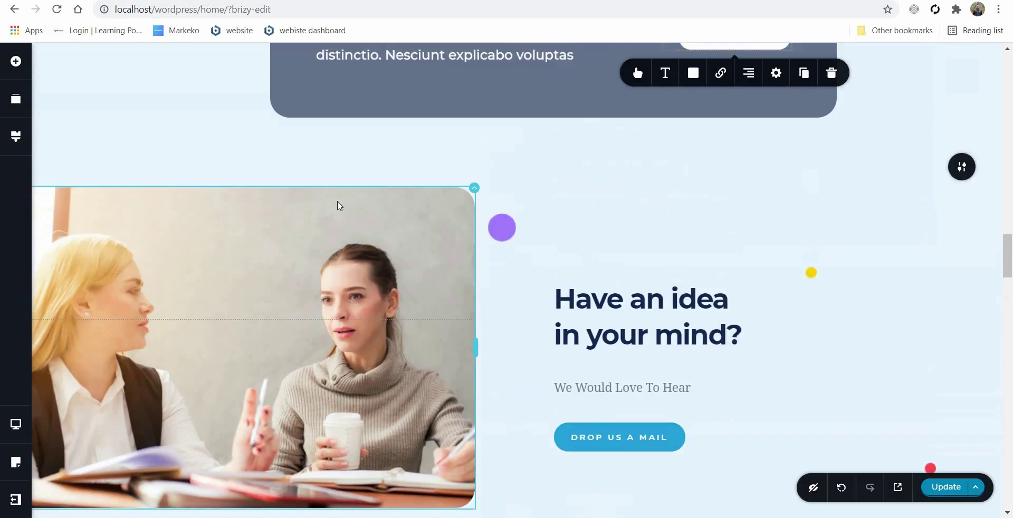
scroll(419, 181, "up", 5)
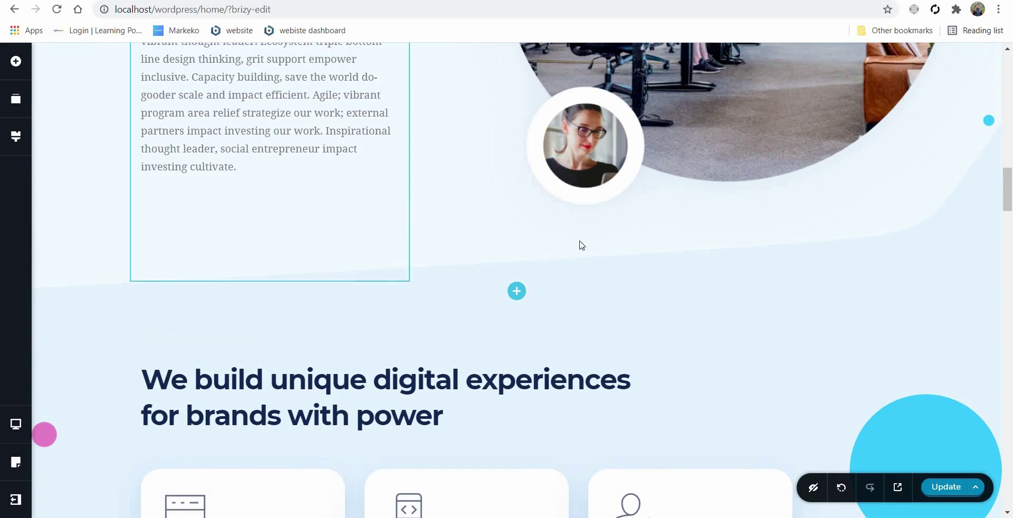
scroll(425, 228, "up", 20)
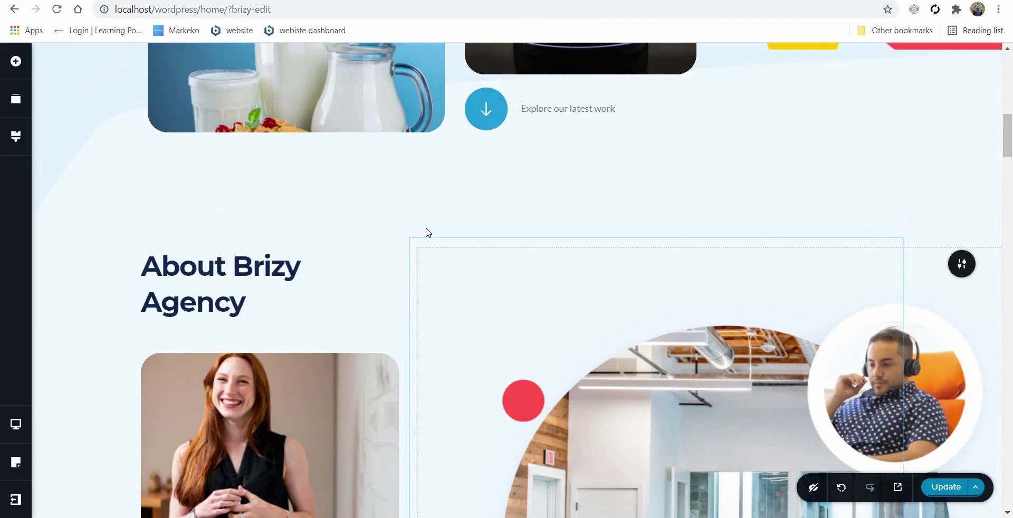
scroll(384, 226, "up", 3)
scroll(389, 189, "down", 1)
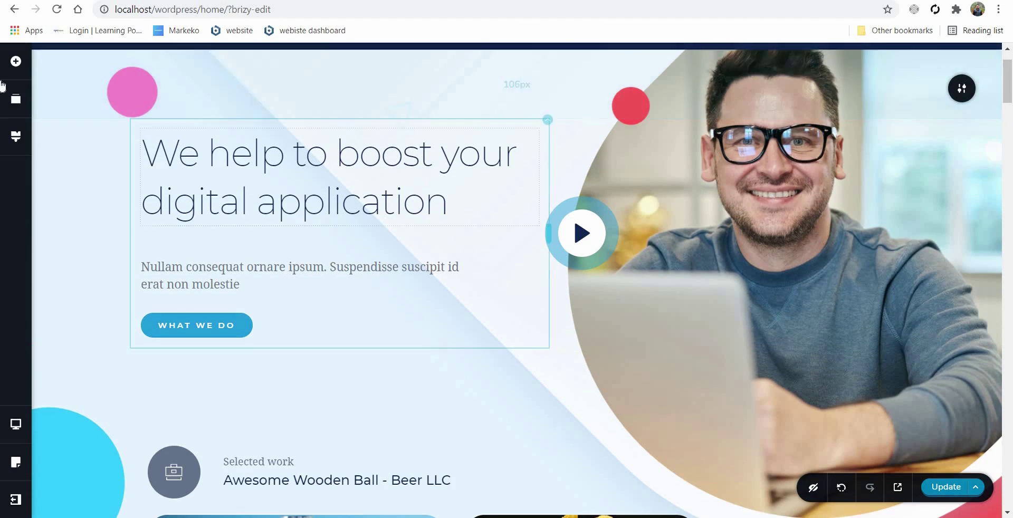
scroll(396, 244, "down", 1)
scroll(396, 245, "up", 1)
scroll(396, 244, "up", 1)
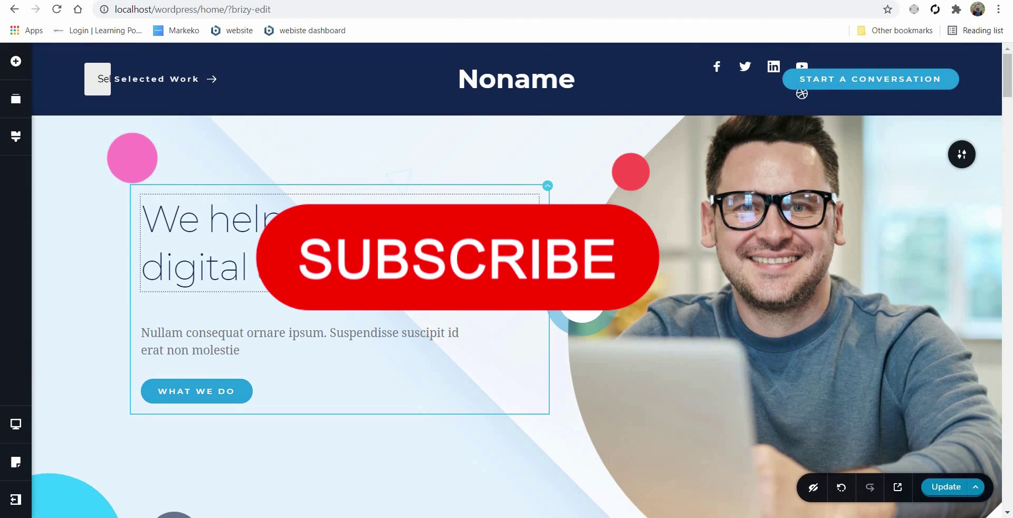